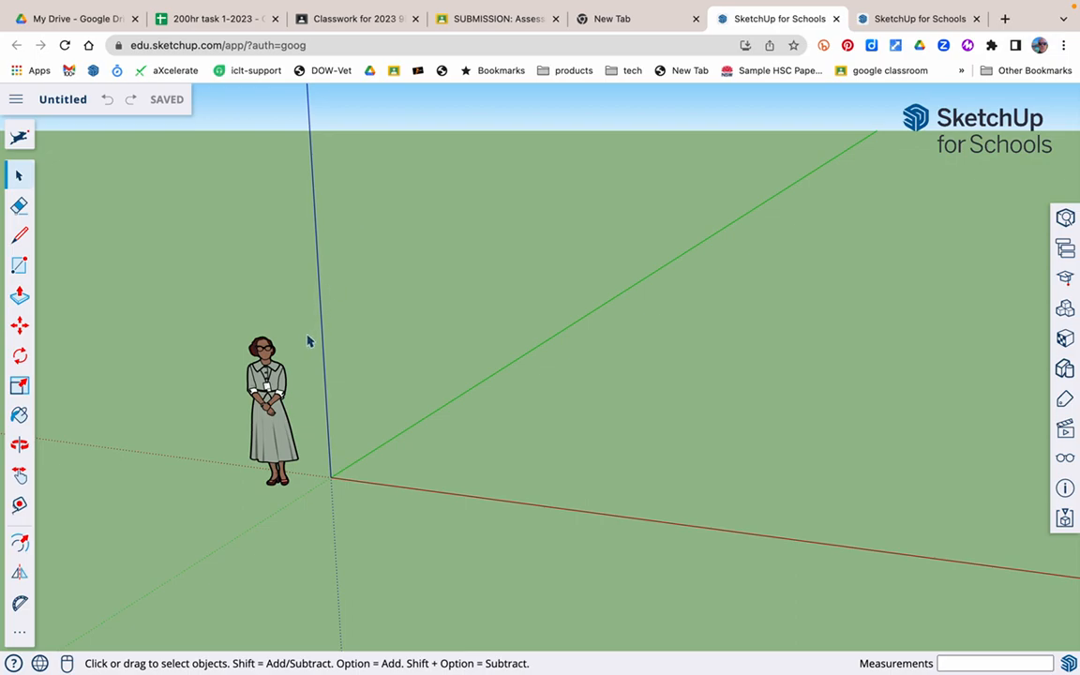
# Step: Delete the default scale figure and open the model's length unit settings
pyautogui.click(244, 362)
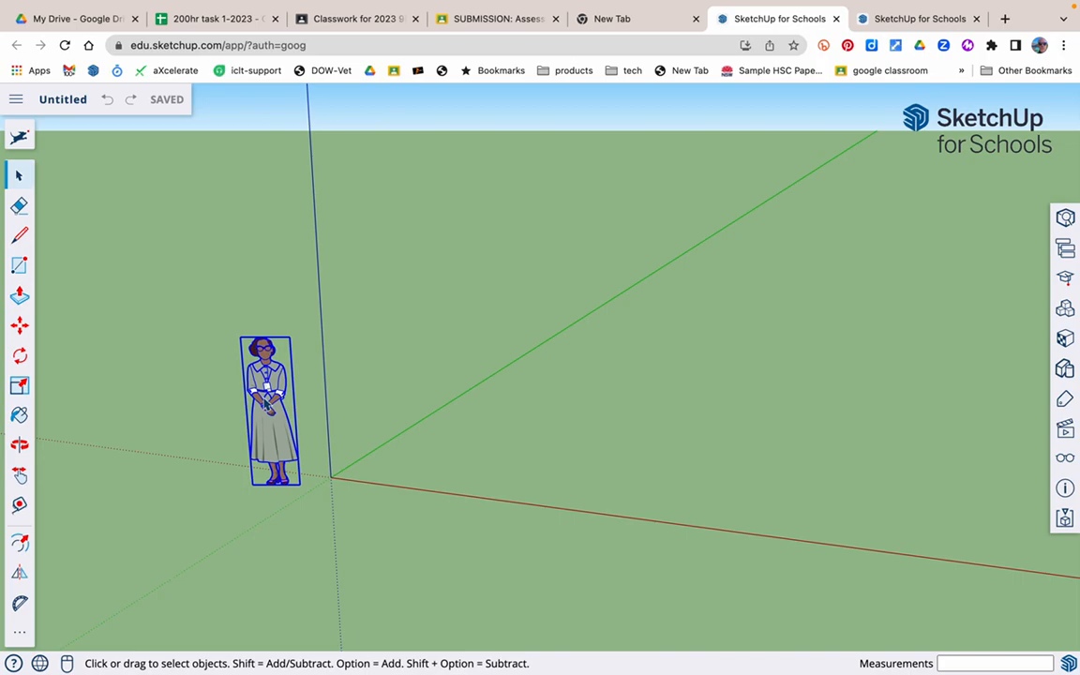
pyautogui.press('Delete')
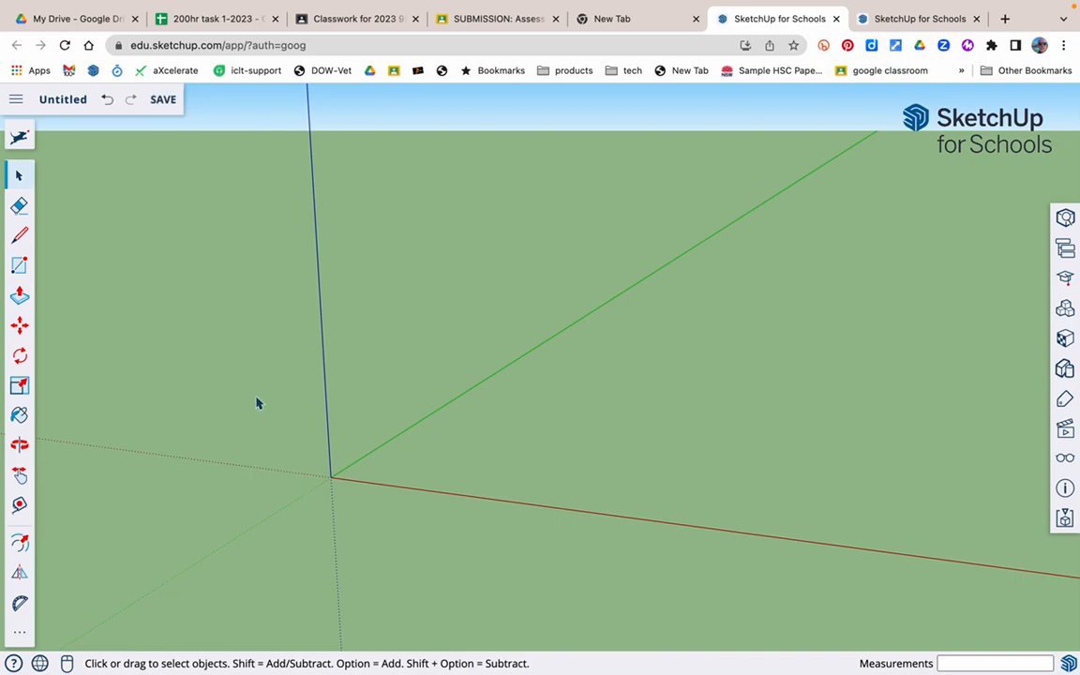
pyautogui.click(1066, 492)
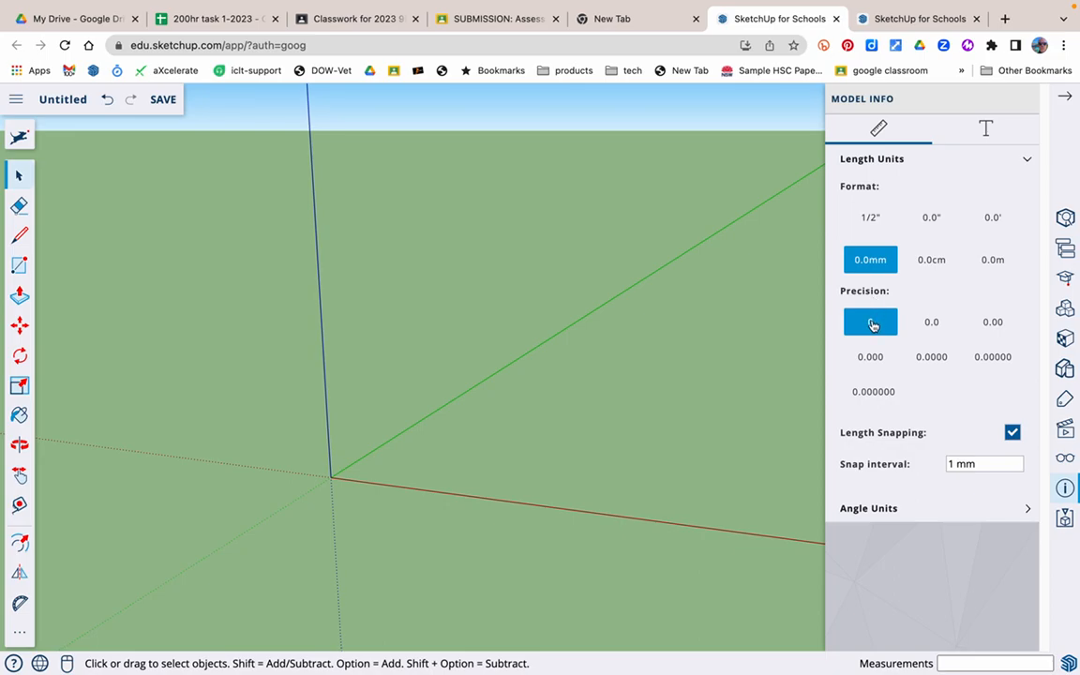
# Step: Apply the Shaded with textures style from the Default Styles collection to the model
pyautogui.click(1065, 369)
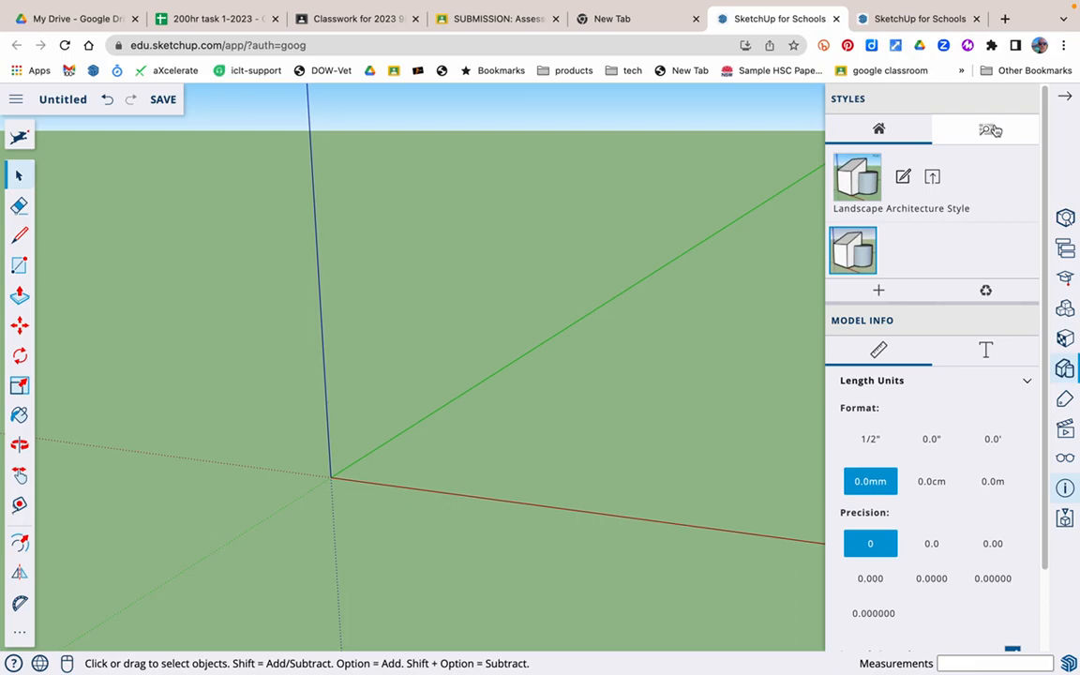
pyautogui.click(988, 131)
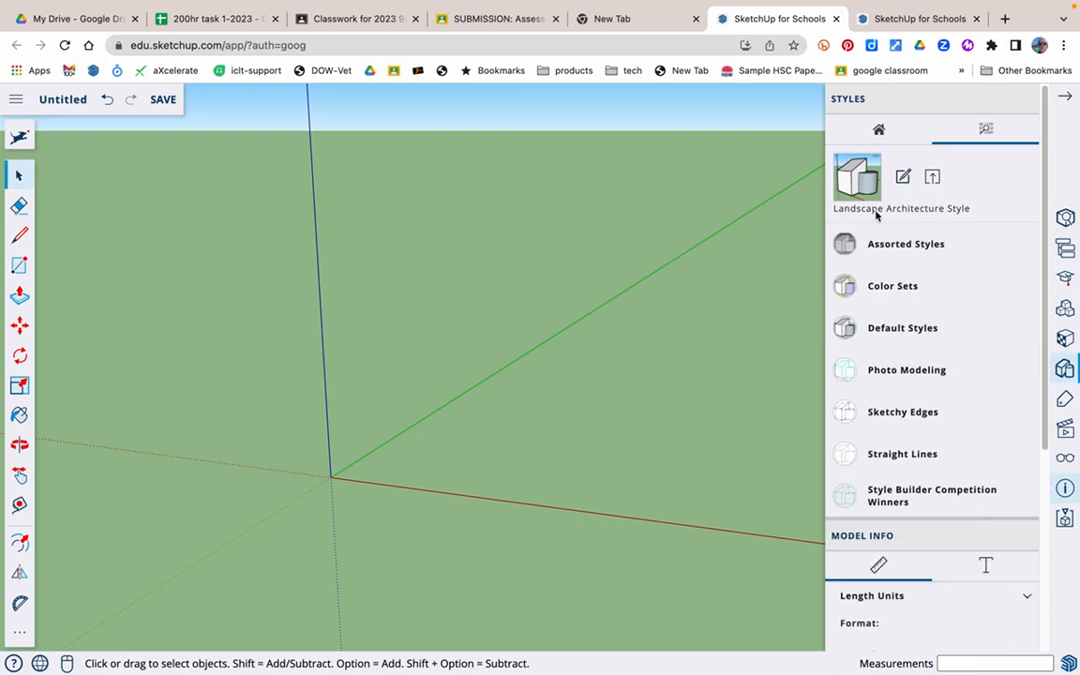
pyautogui.click(849, 336)
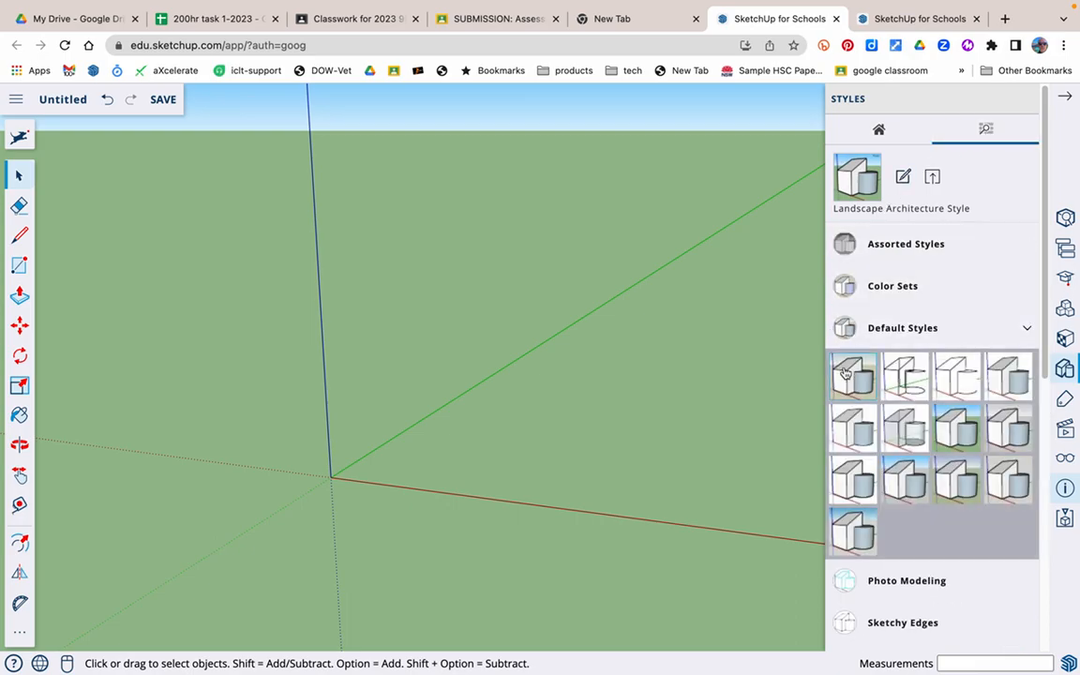
pyautogui.click(854, 436)
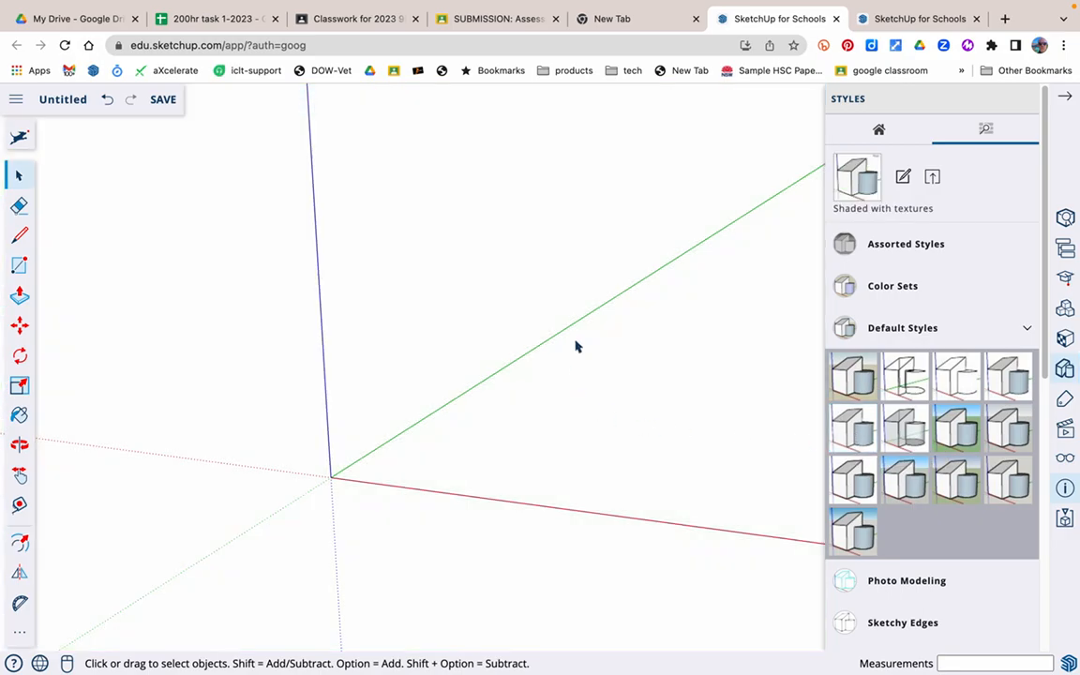
pyautogui.click(1070, 99)
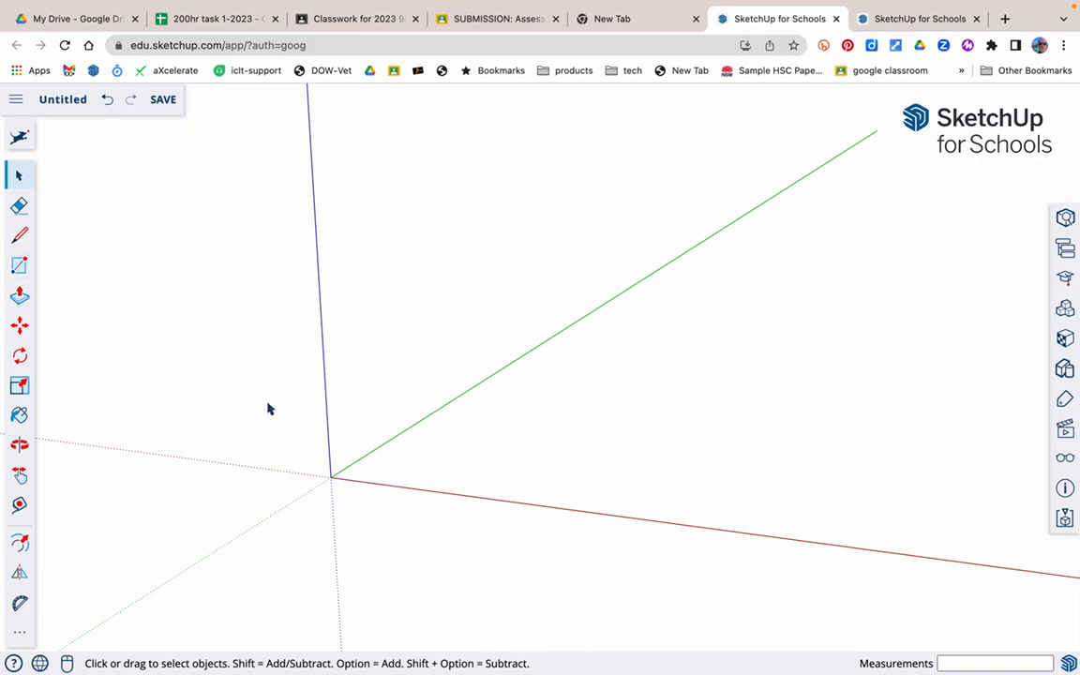
# Step: Draw a 42 by 210 mm rectangle on the ground plane with its first corner at the origin
pyautogui.press('r')
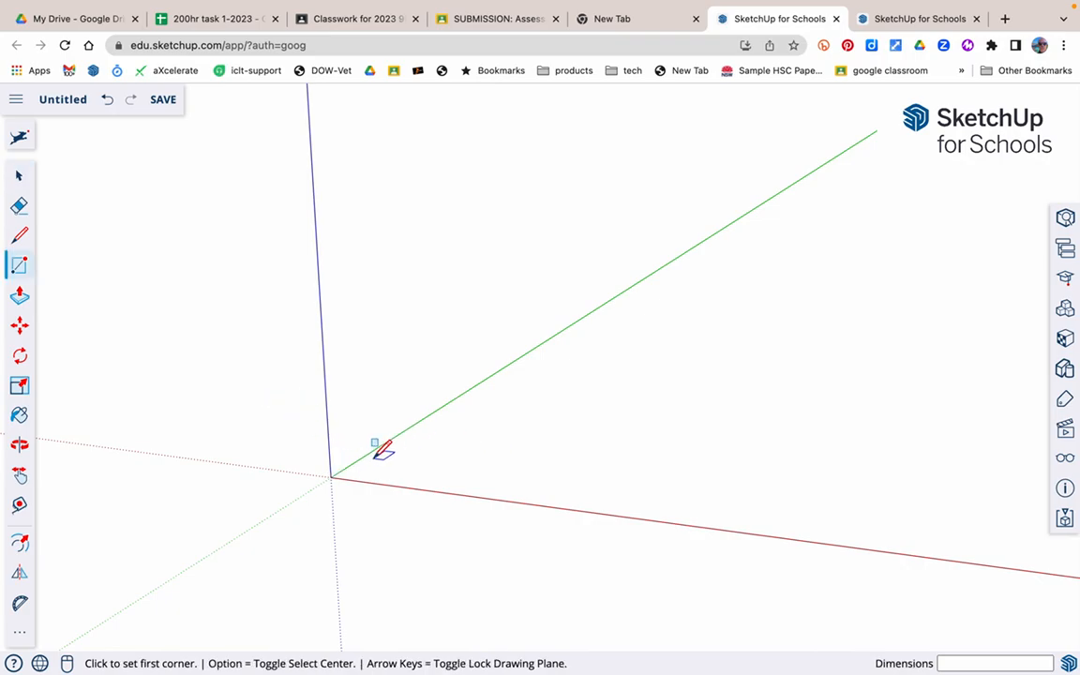
pyautogui.click(330, 477)
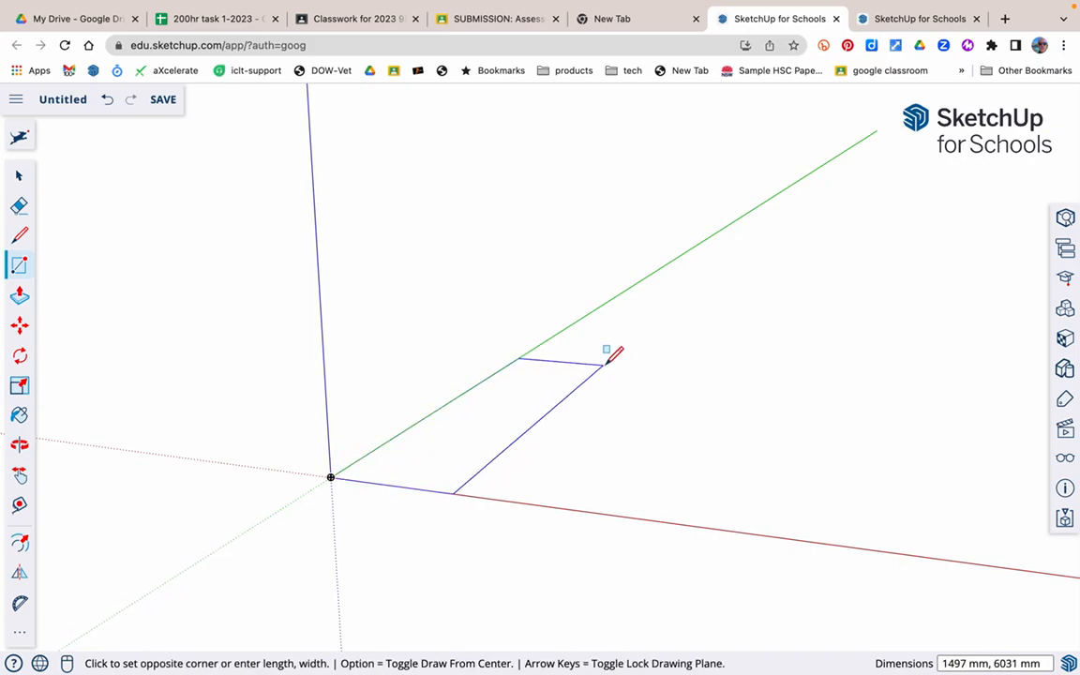
pyautogui.write('42,210')
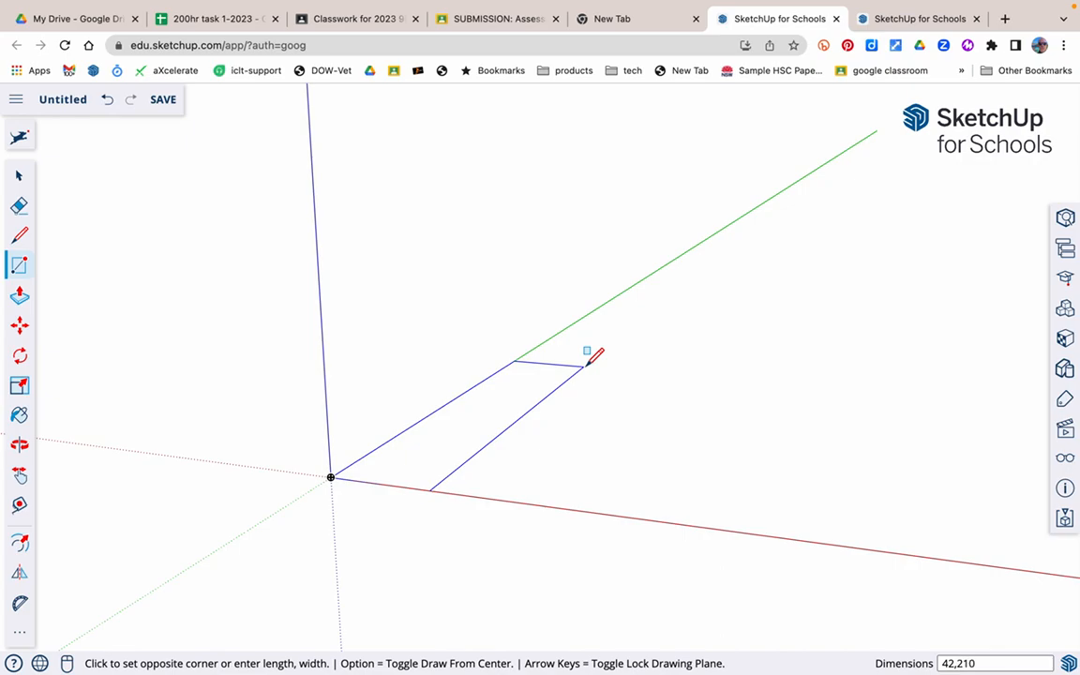
pyautogui.press('Return')
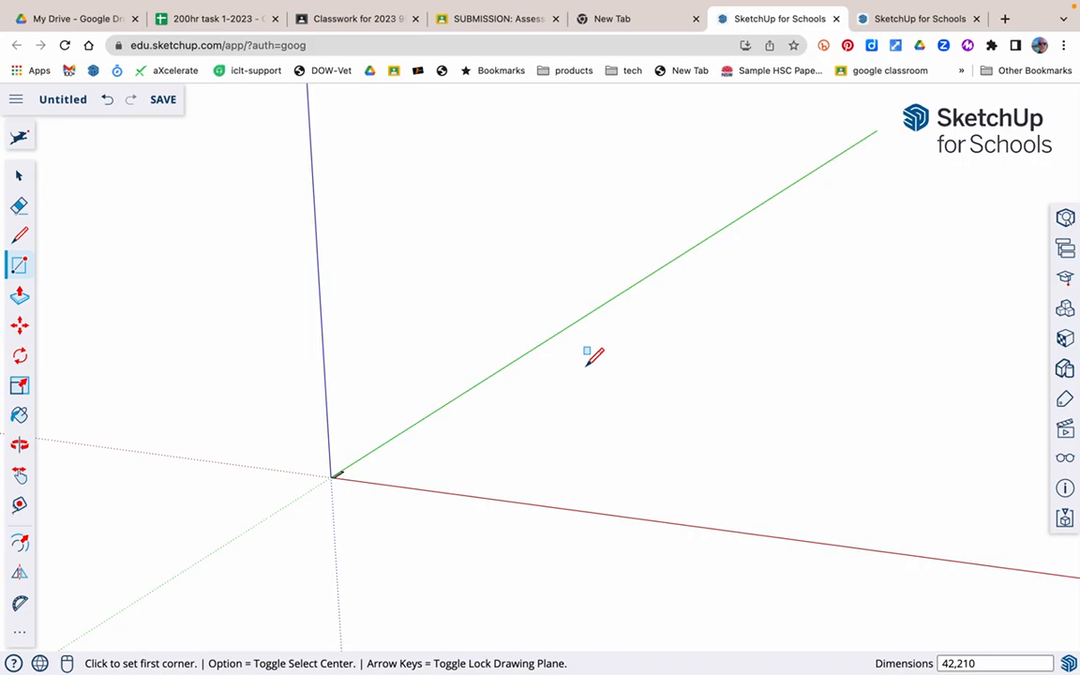
pyautogui.hotkey('shift', 'z')
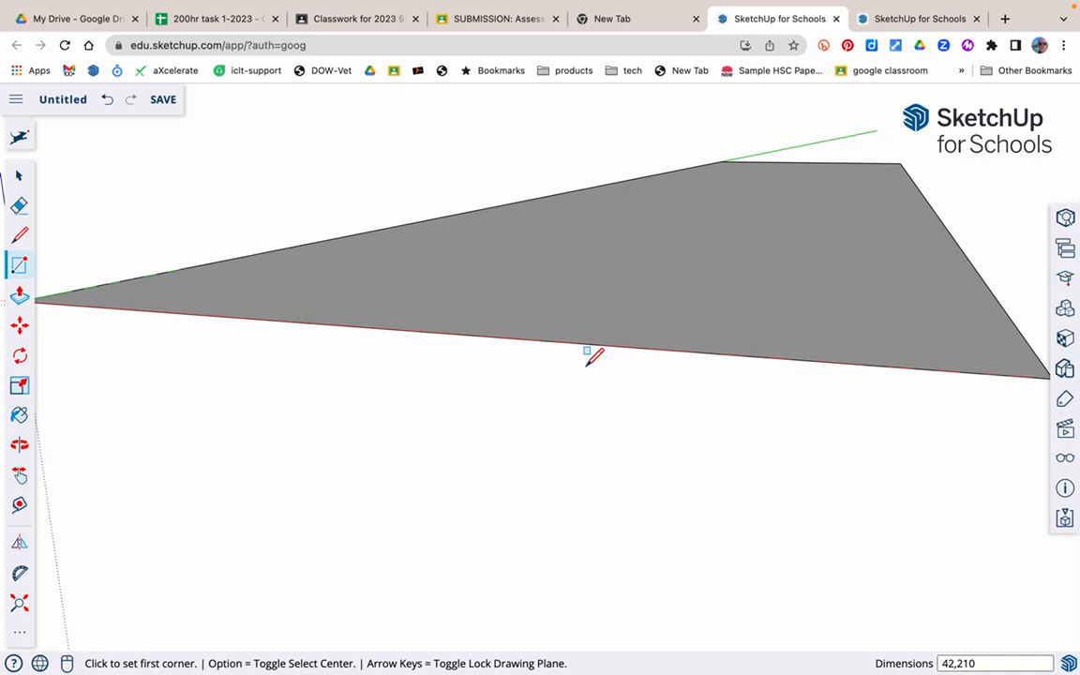
# Step: Push/Pull the rectangle's face upward by 19 mm to form a solid board
pyautogui.press('p')
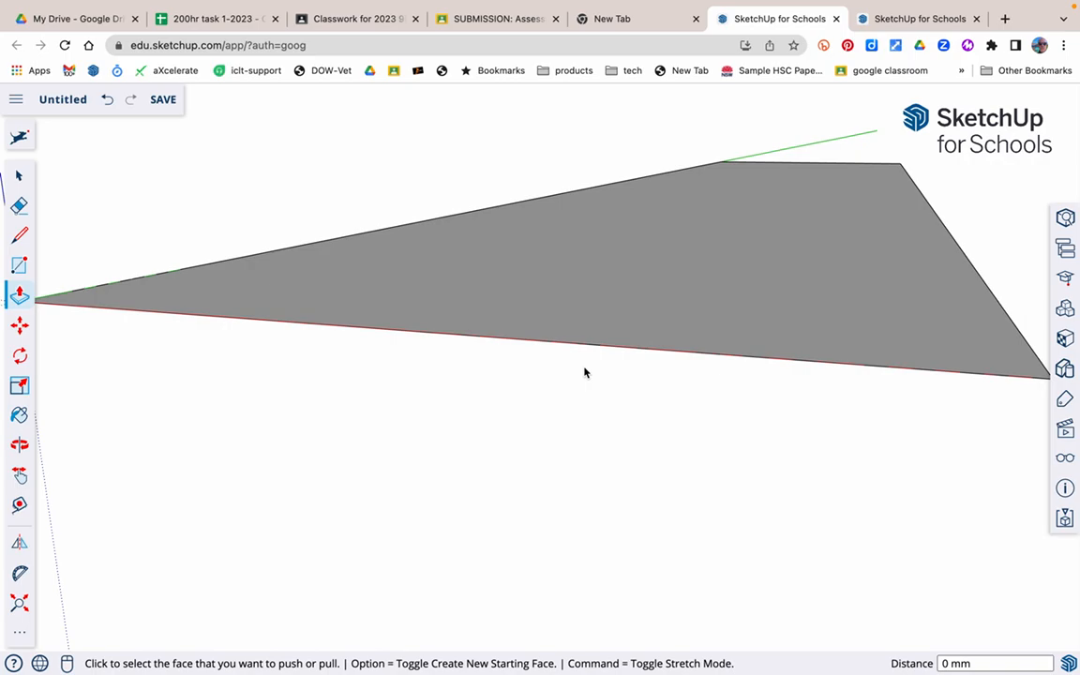
pyautogui.click(631, 316)
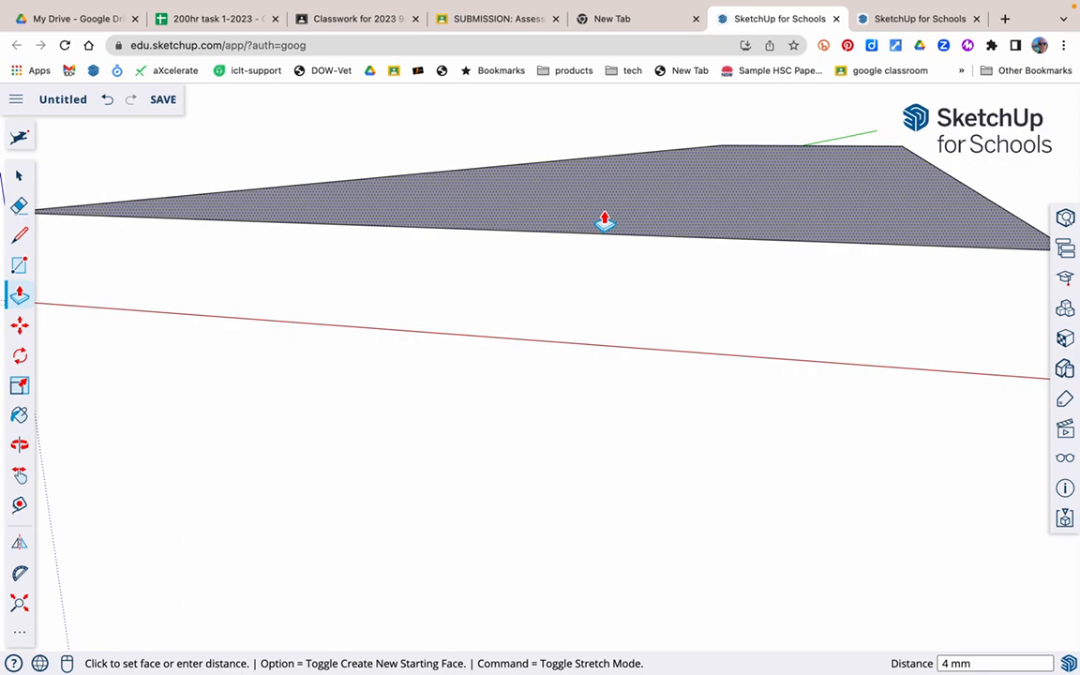
pyautogui.write('19')
pyautogui.press('Return')
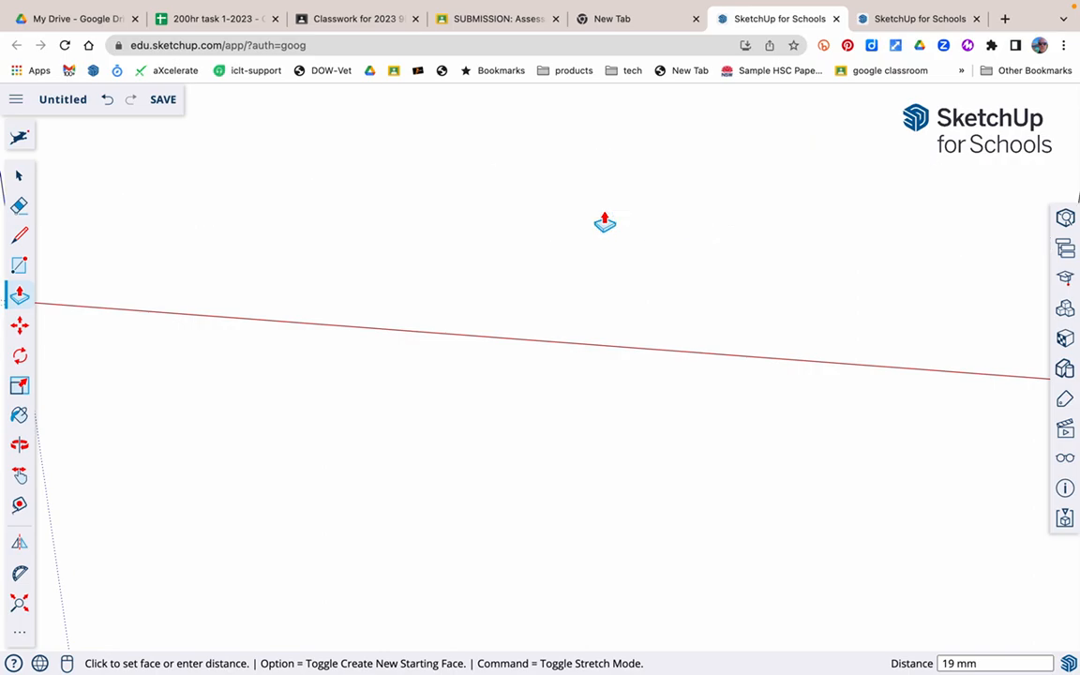
pyautogui.hotkey('shift', 'z')
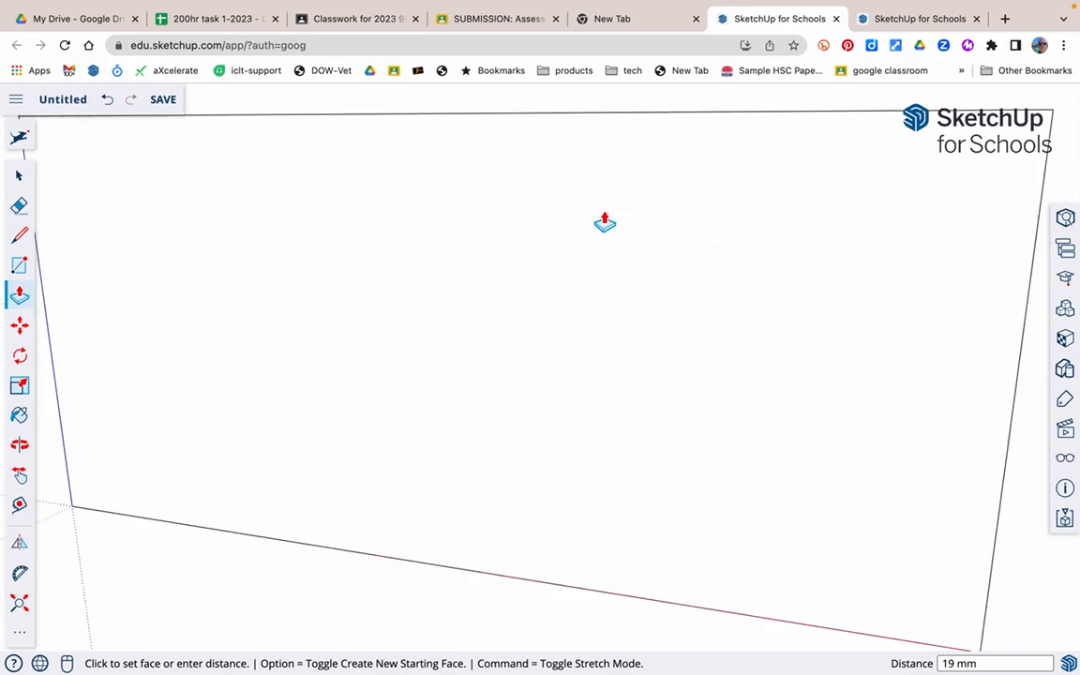
pyautogui.scroll(-3, 524, 198)
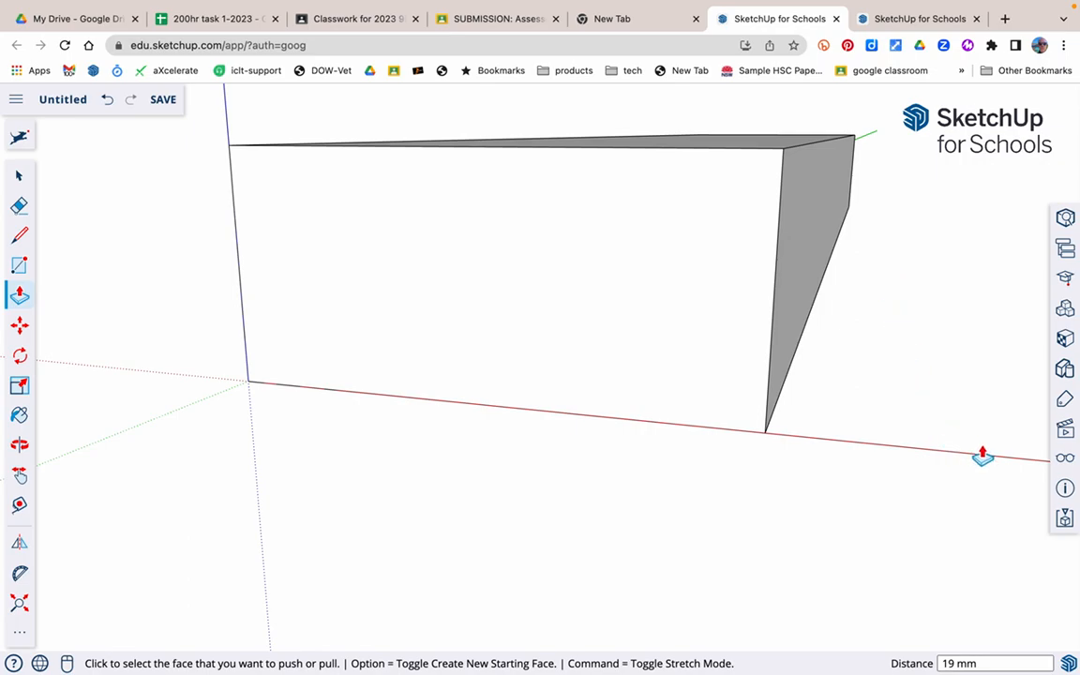
# Step: Make the whole board, with all its faces and edges, into a component named side
pyautogui.click(1067, 430)
pyautogui.click(988, 301)
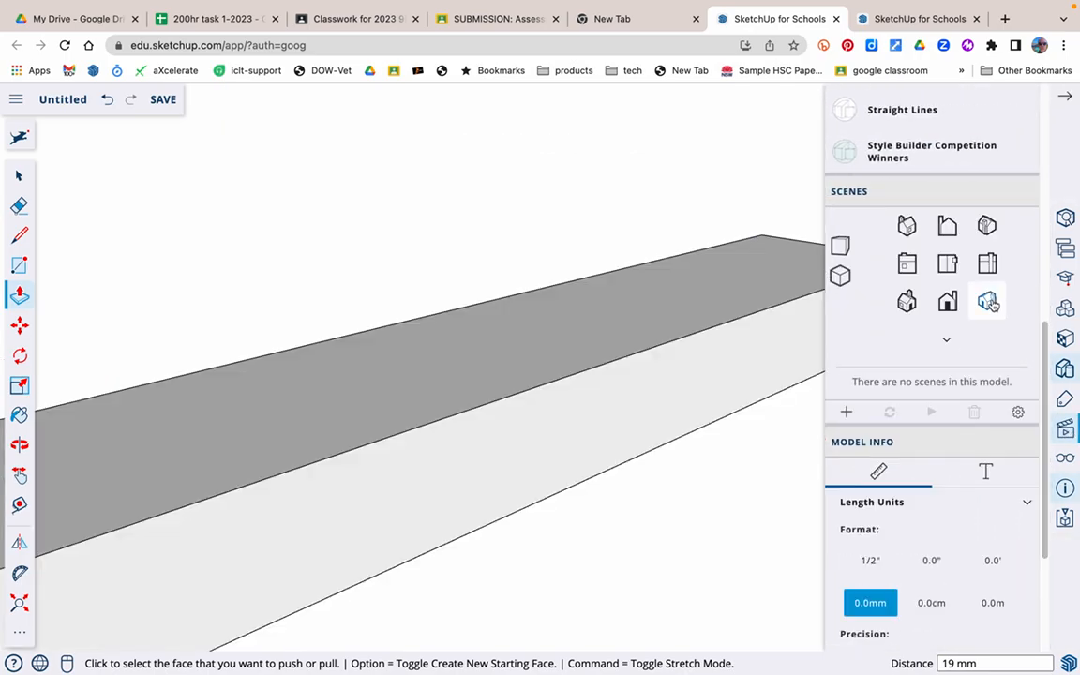
pyautogui.click(1068, 101)
pyautogui.scroll(-5, 448, 241)
pyautogui.press('space')
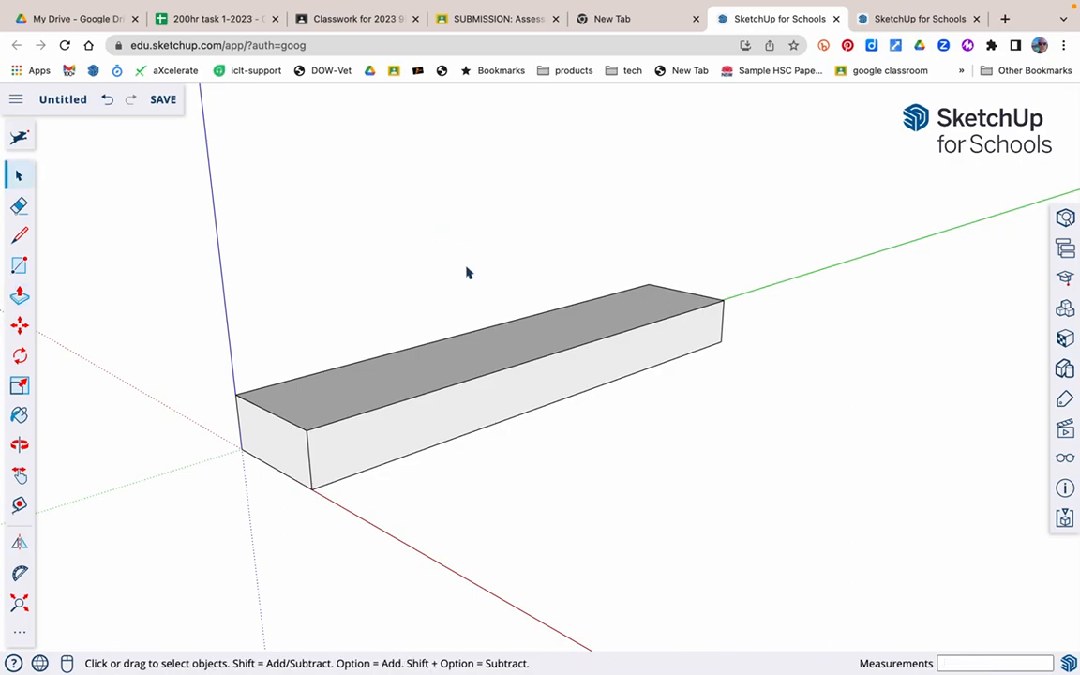
pyautogui.tripleClick(458, 386)
pyautogui.rightClick(457, 385)
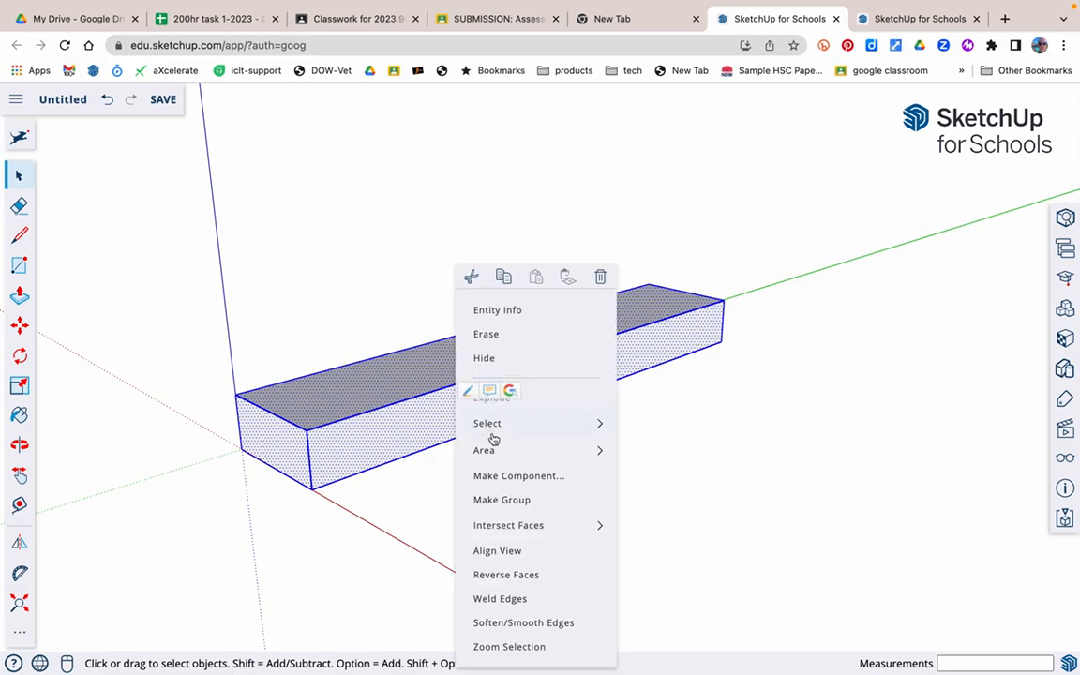
pyautogui.click(541, 481)
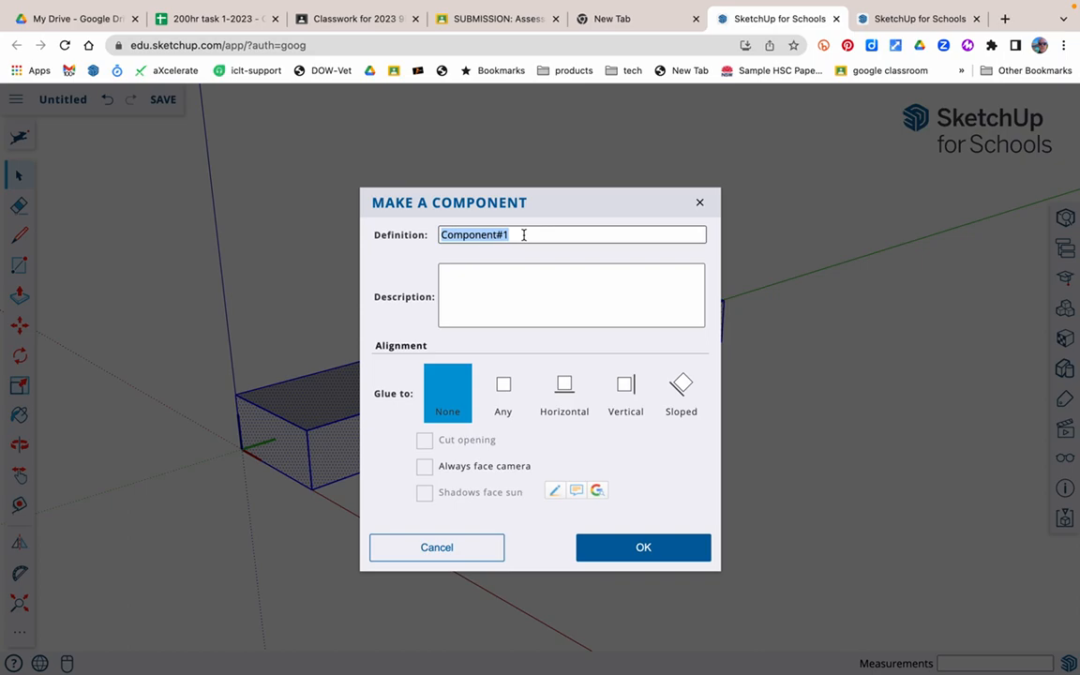
pyautogui.write('side')
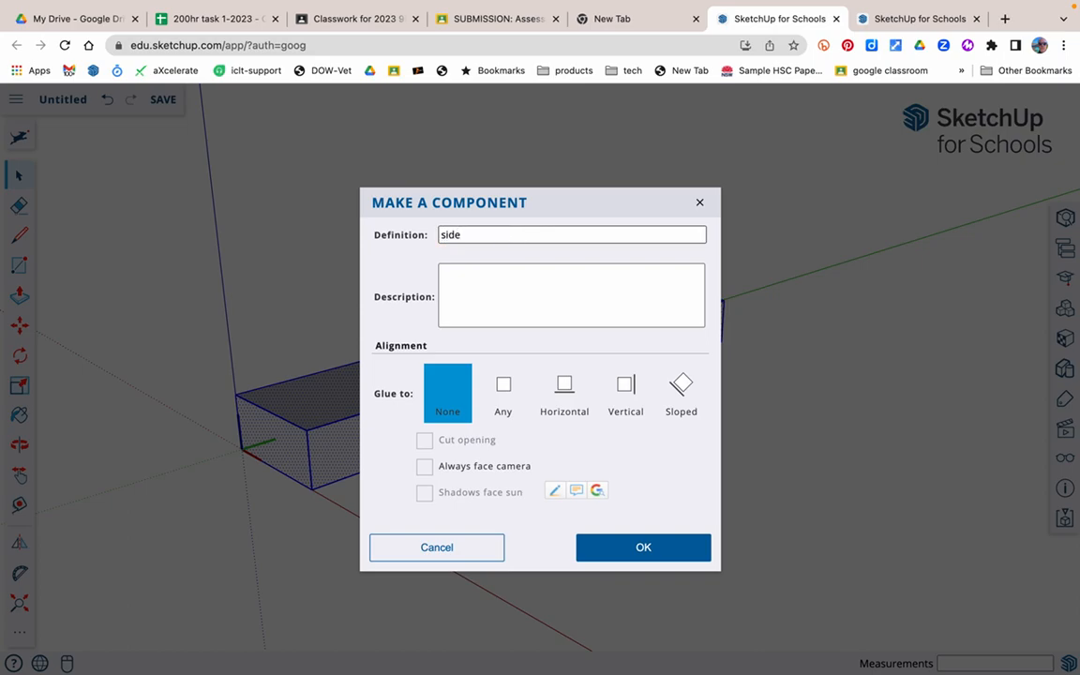
pyautogui.click(617, 551)
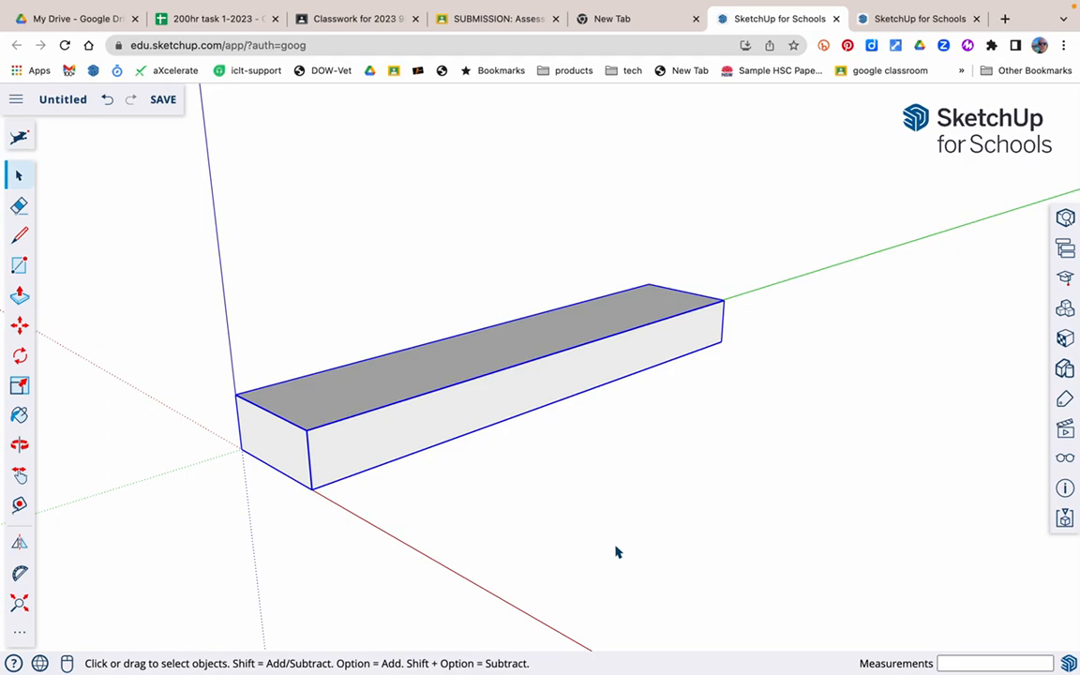
pyautogui.click(646, 457)
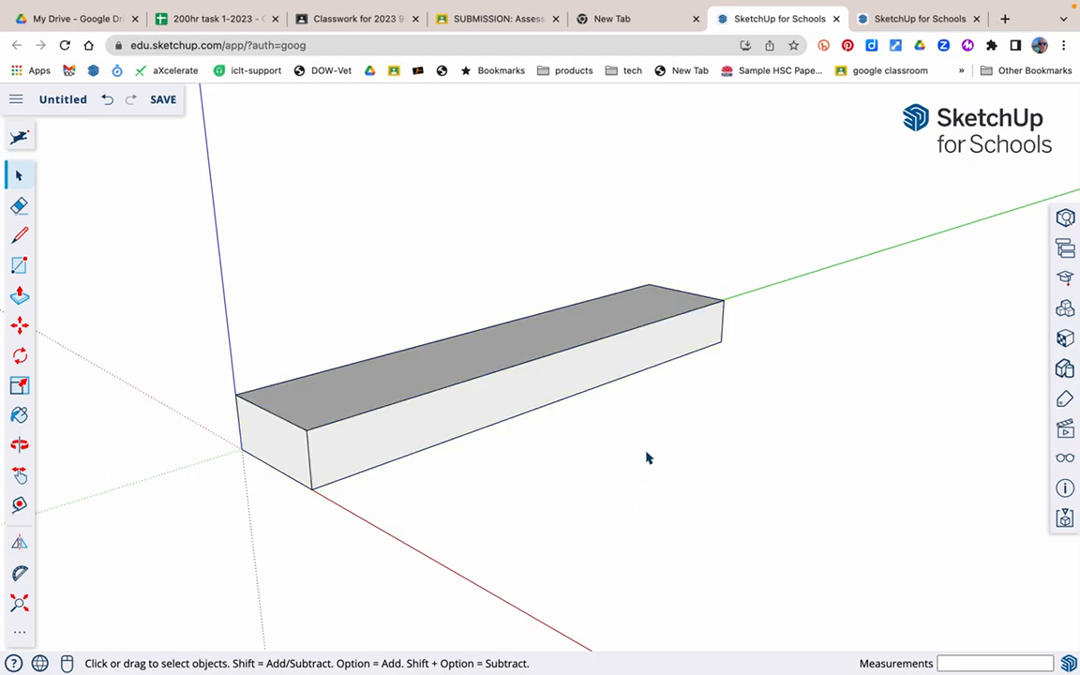
# Step: Copy the side component along the red axis, leaving a clear gap between it and the original board
pyautogui.click(416, 417)
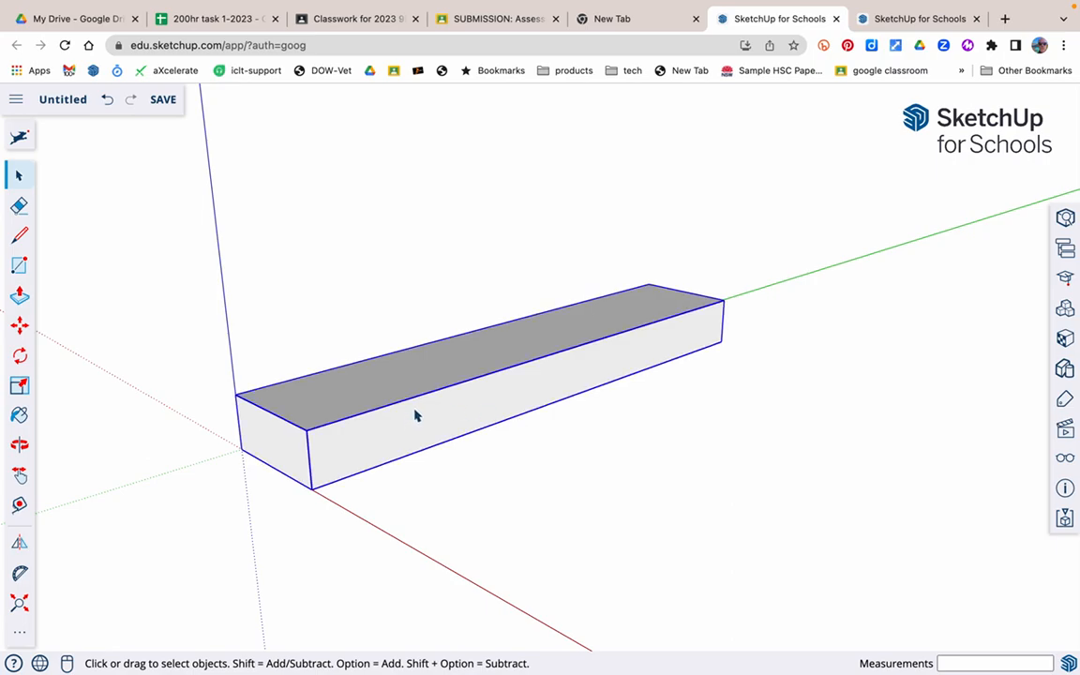
pyautogui.press('m')
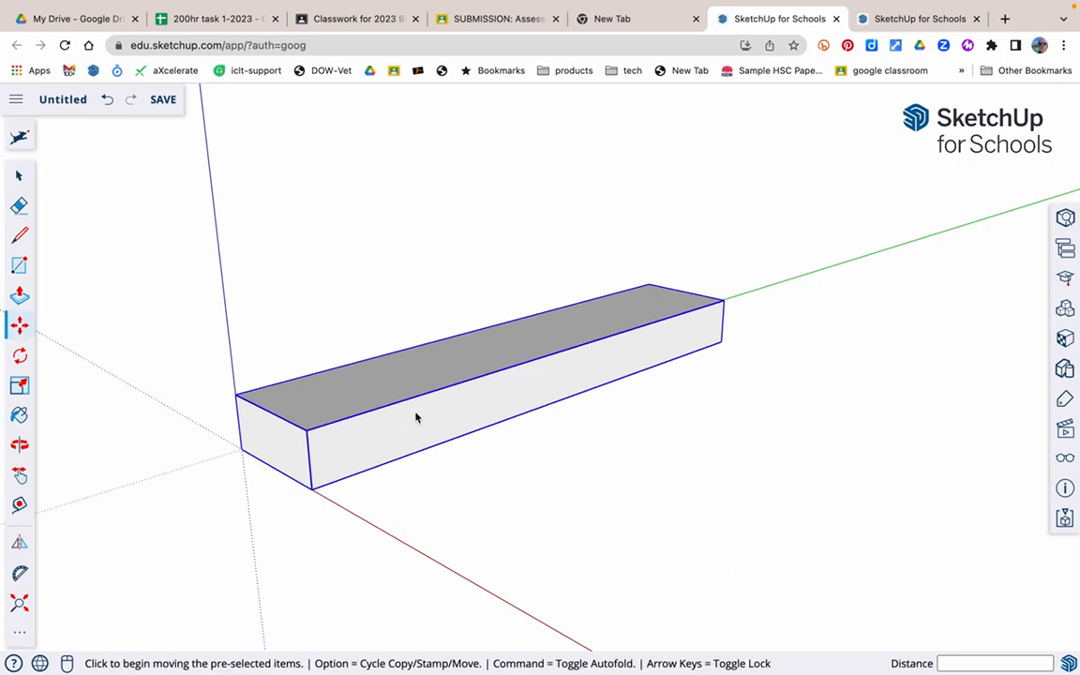
pyautogui.click(237, 449)
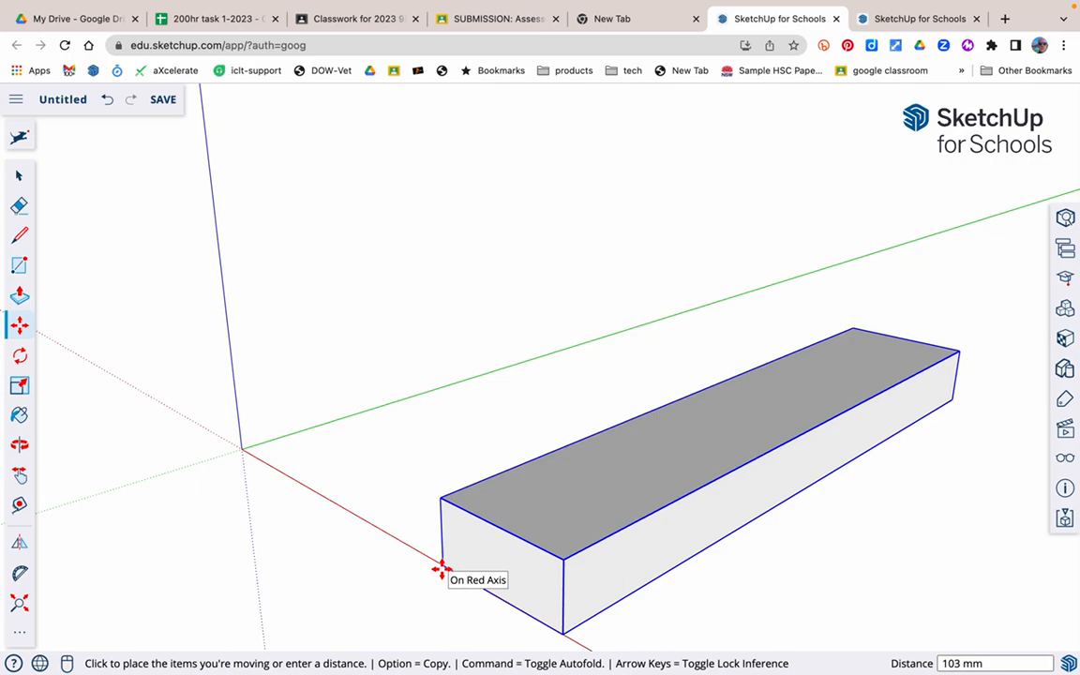
pyautogui.press('alt')
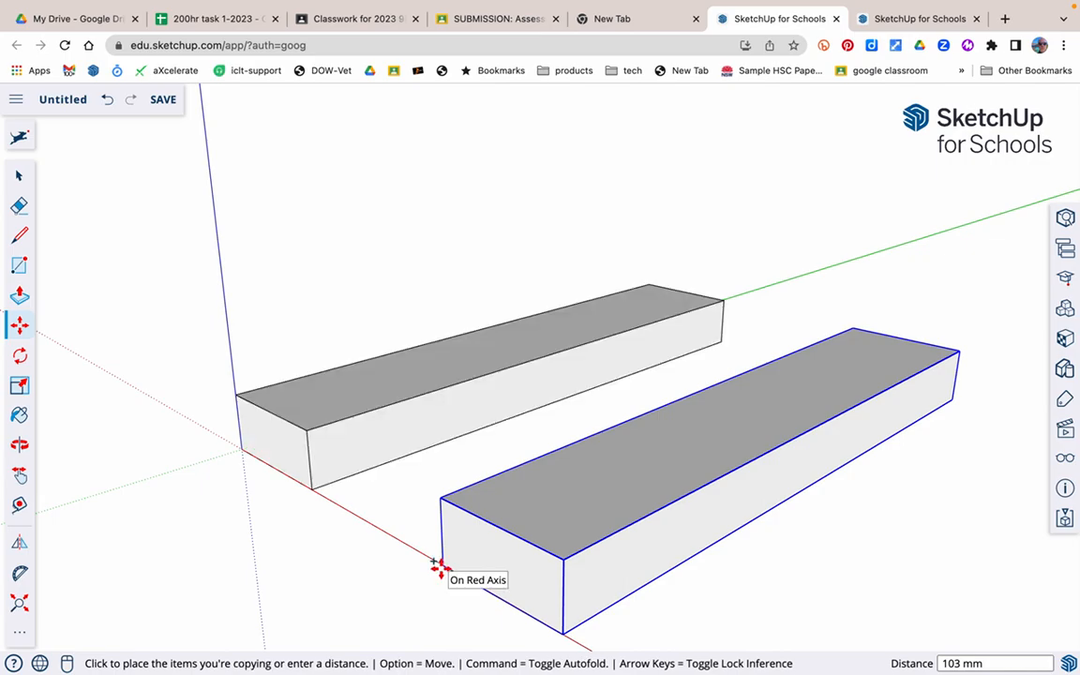
pyautogui.click(562, 637)
pyautogui.scroll(-5, 396, 466)
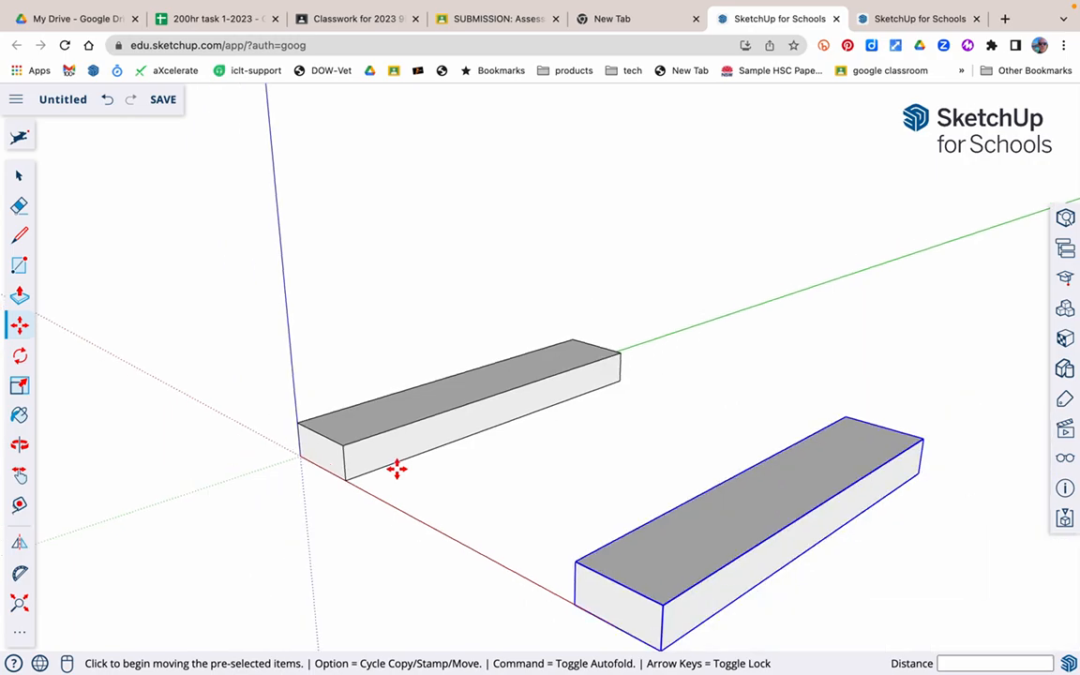
pyautogui.press('space')
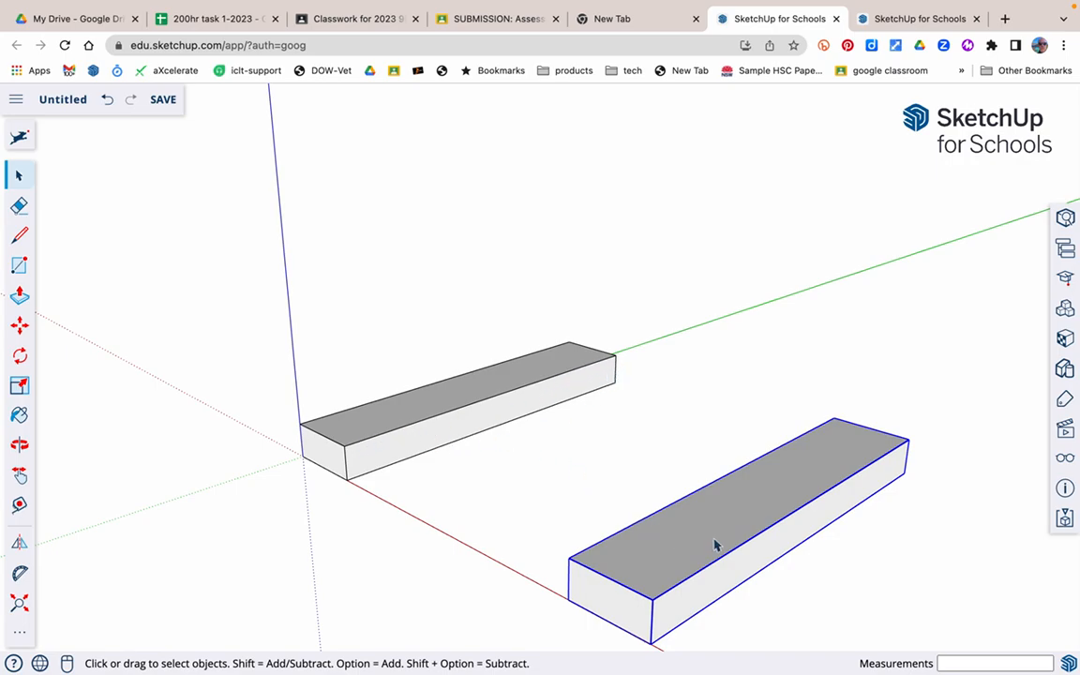
pyautogui.click(721, 413)
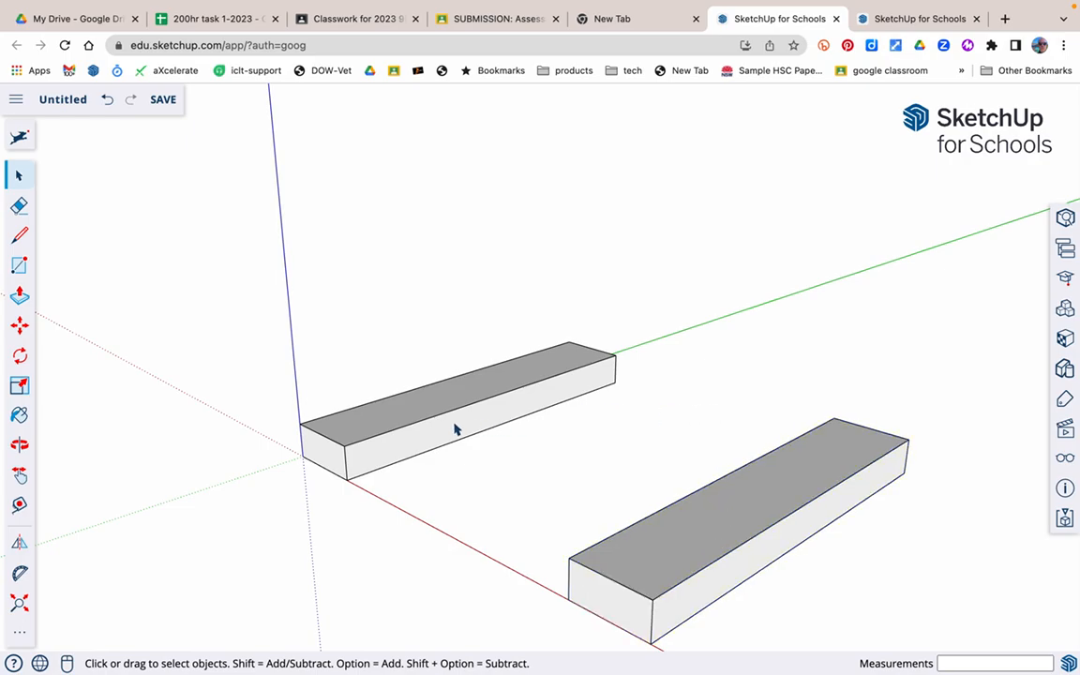
# Step: Open the side component at the origin for editing and place a guide 42 mm in from its front end edge
pyautogui.click(392, 448)
pyautogui.press('g')
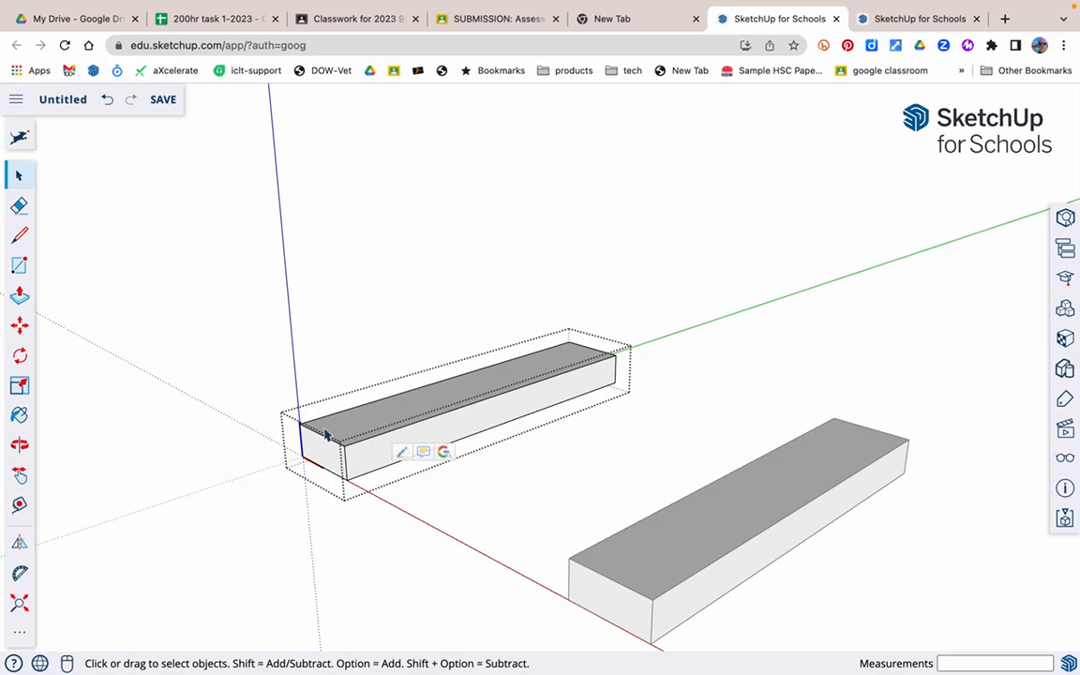
pyautogui.press('t')
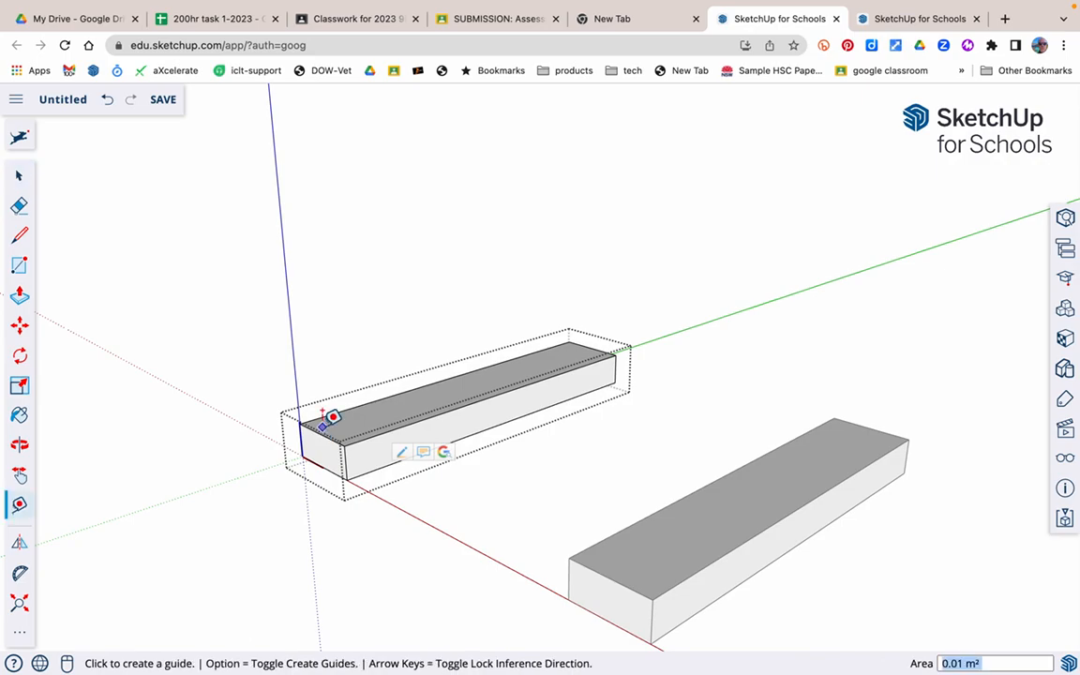
pyautogui.scroll(5, 333, 417)
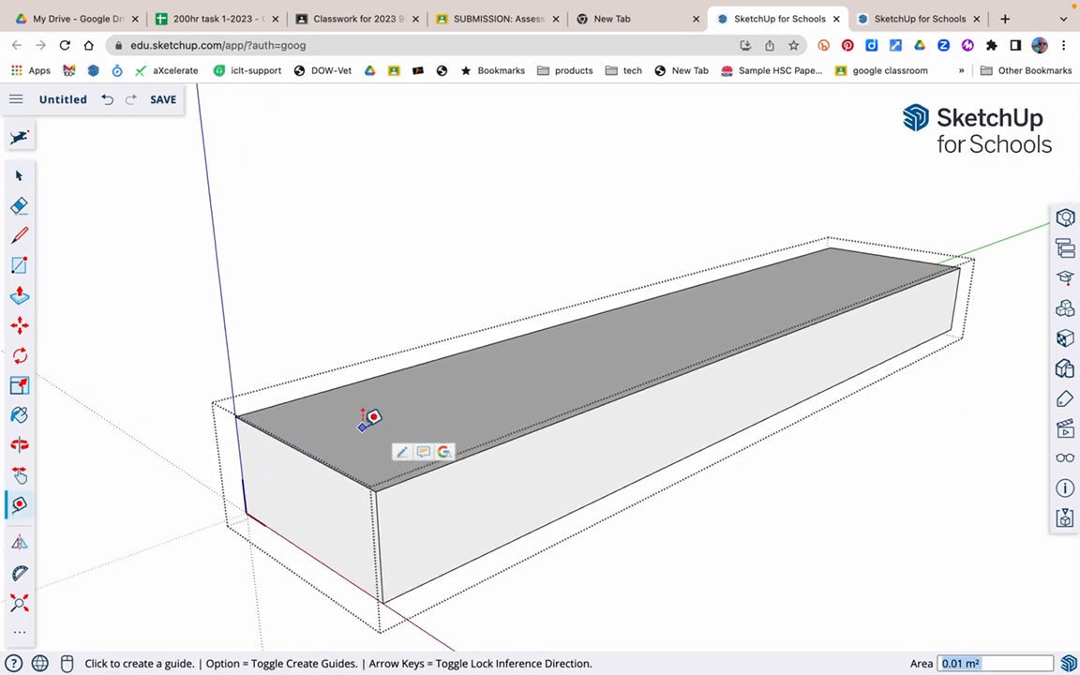
pyautogui.click(300, 450)
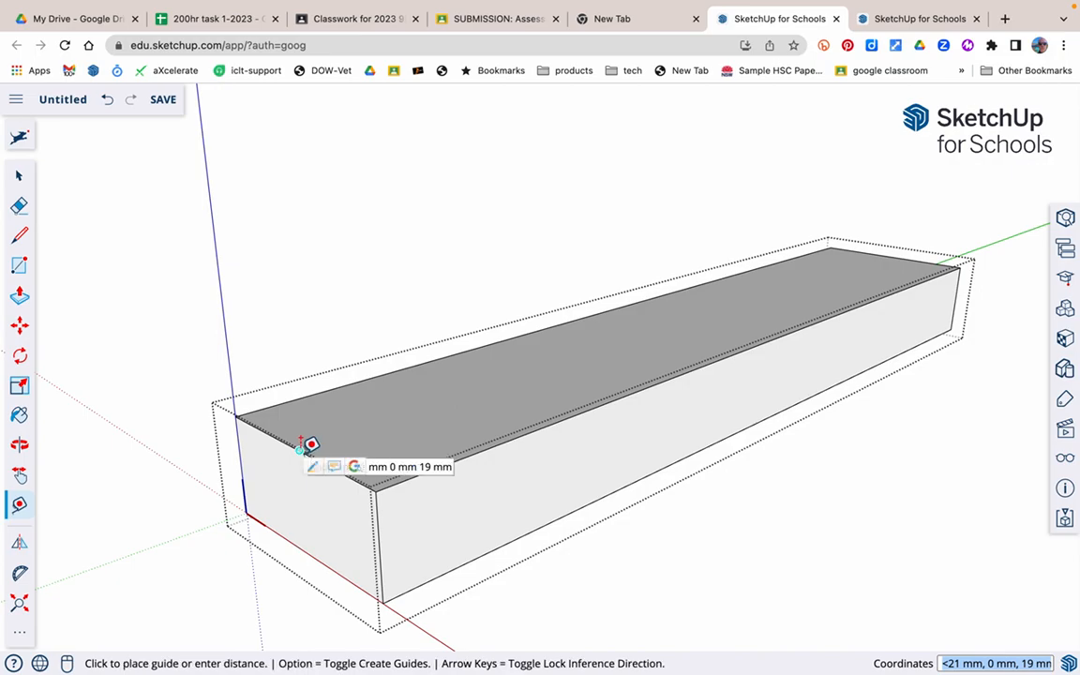
pyautogui.write('4')
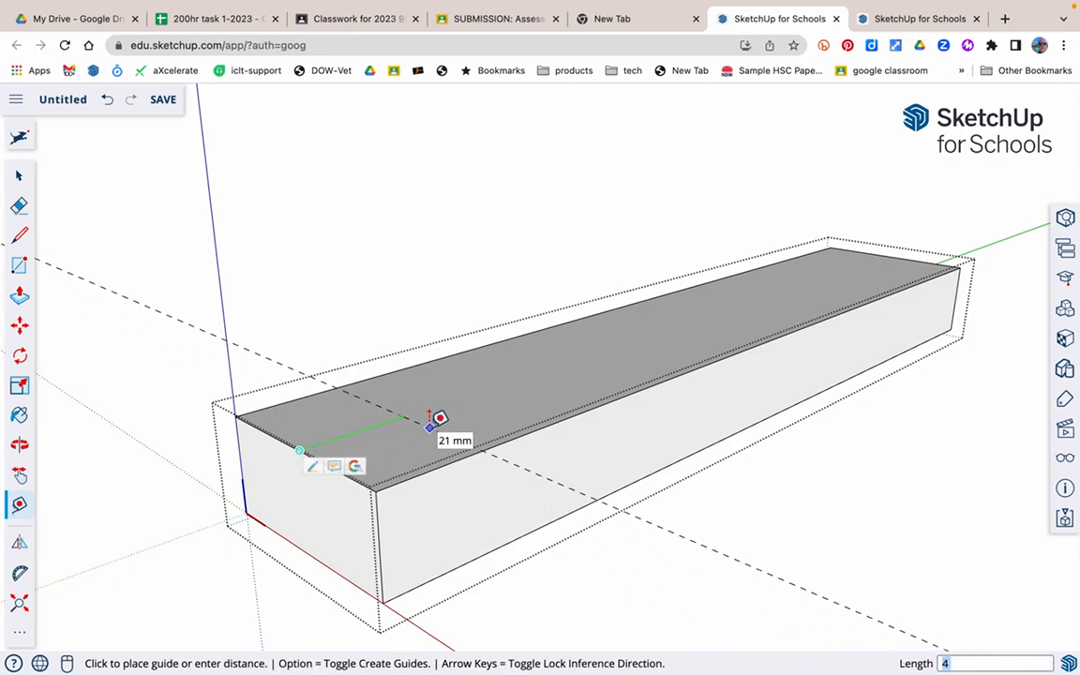
pyautogui.write('2')
pyautogui.press('Return')
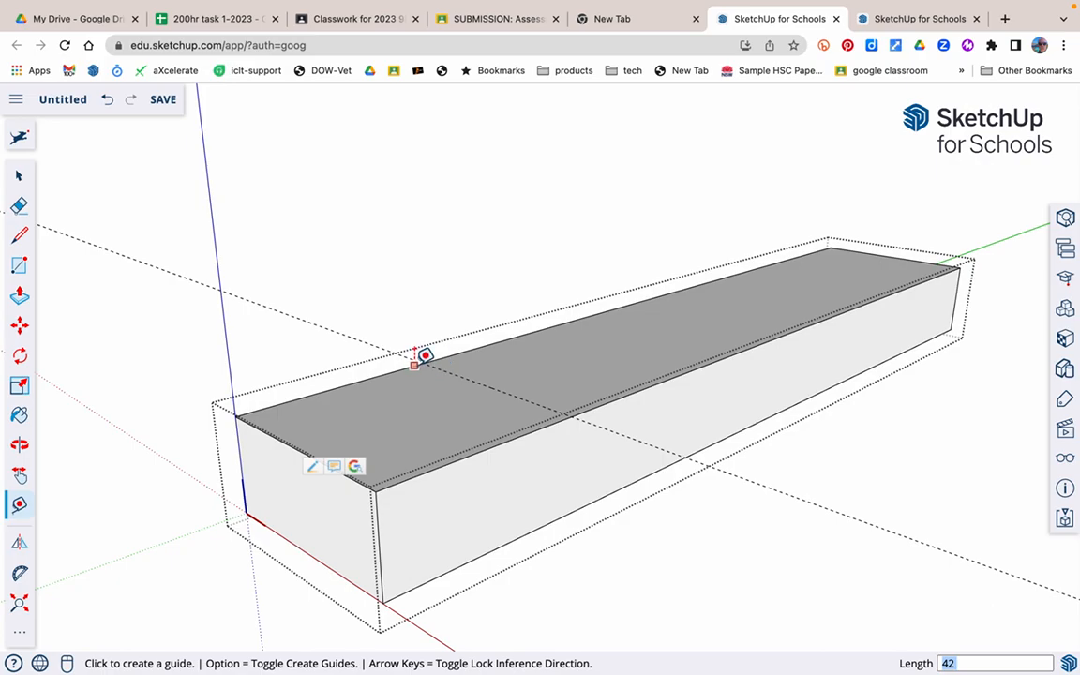
# Step: Draw a diagonal line across the side's top face, from the corner above the origin to where the guide meets the opposite edge
pyautogui.press('l')
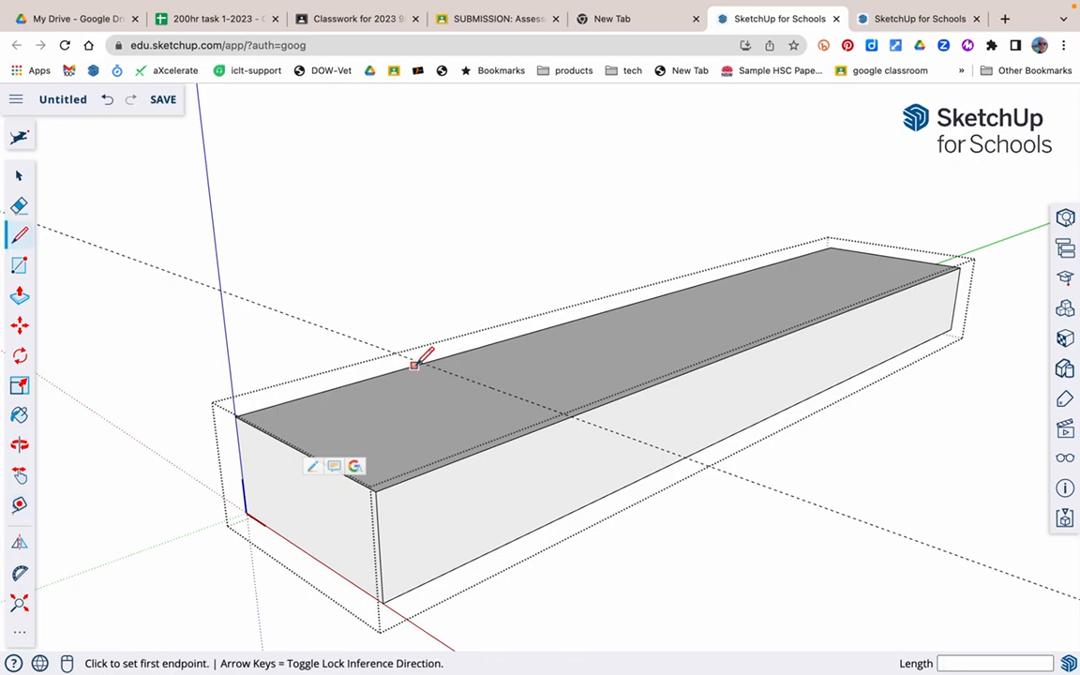
pyautogui.click(236, 414)
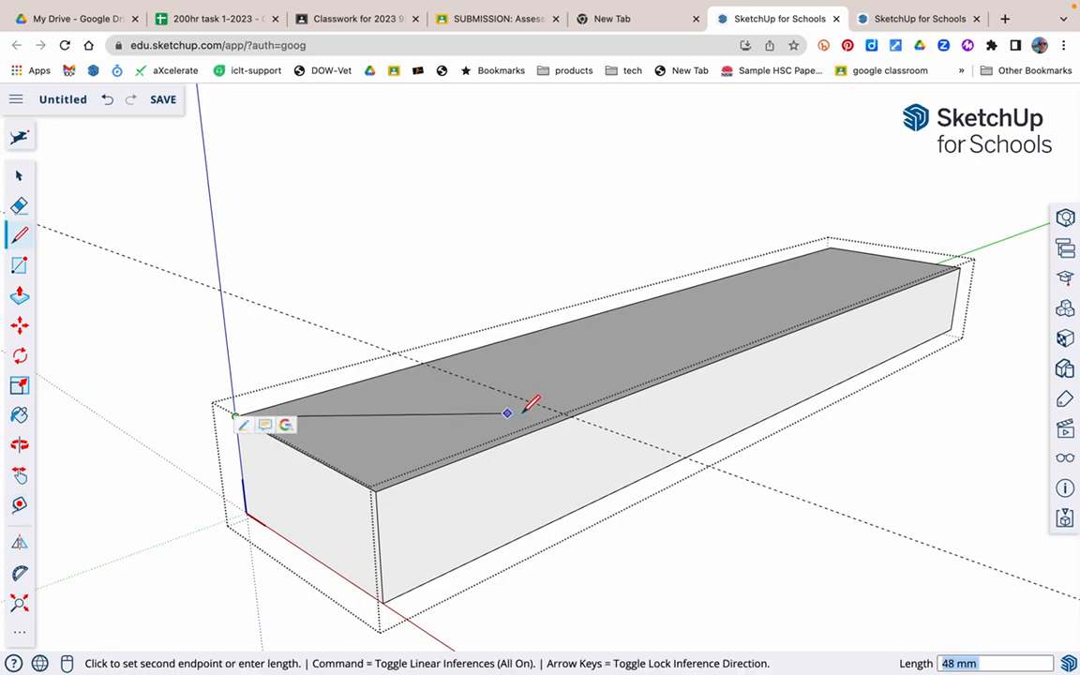
pyautogui.click(572, 414)
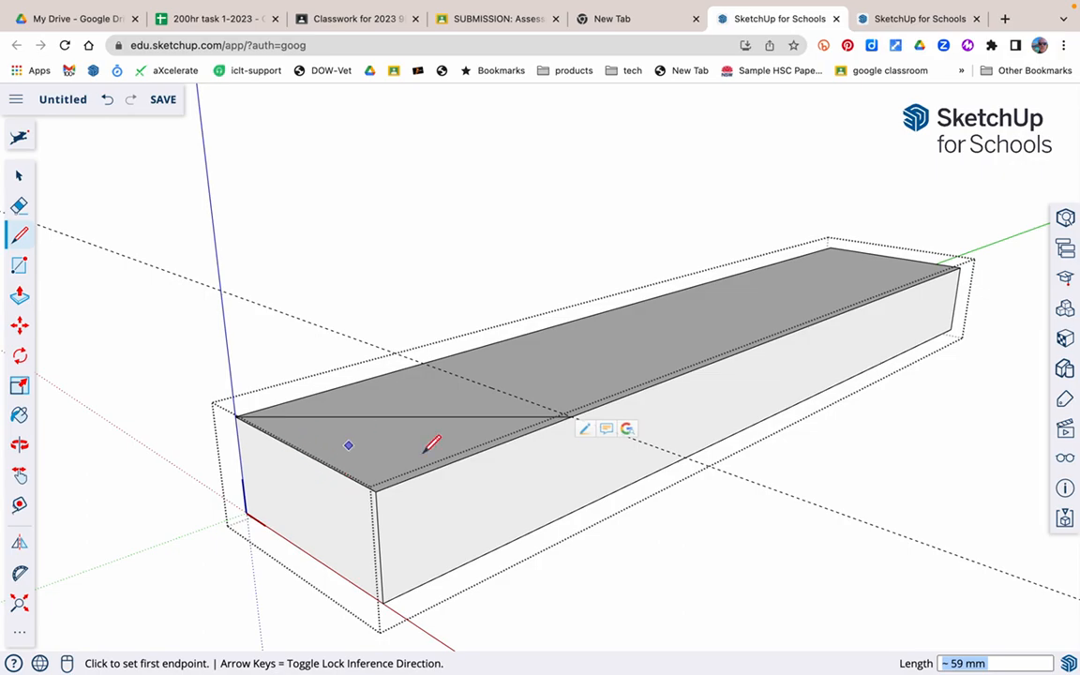
pyautogui.scroll(3, 284, 330)
pyautogui.scroll(-6, 276, 338)
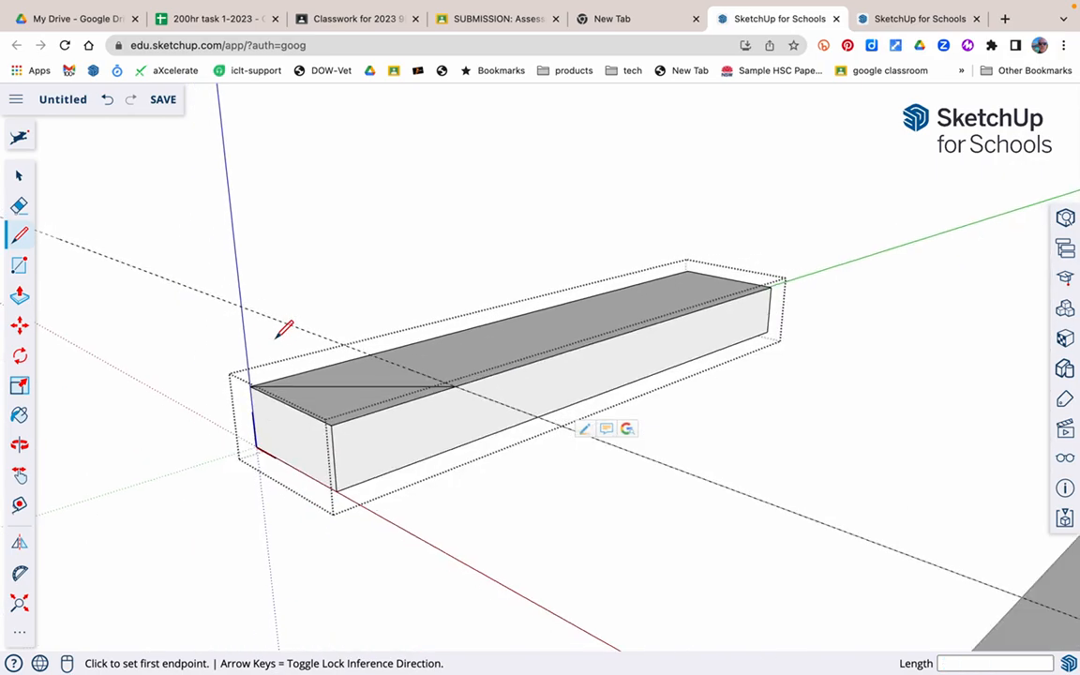
# Step: Place a guide parallel to the side's top long edge, about 10 mm below it, at the midpoint of the vertical corner edge
pyautogui.scroll(6, 279, 336)
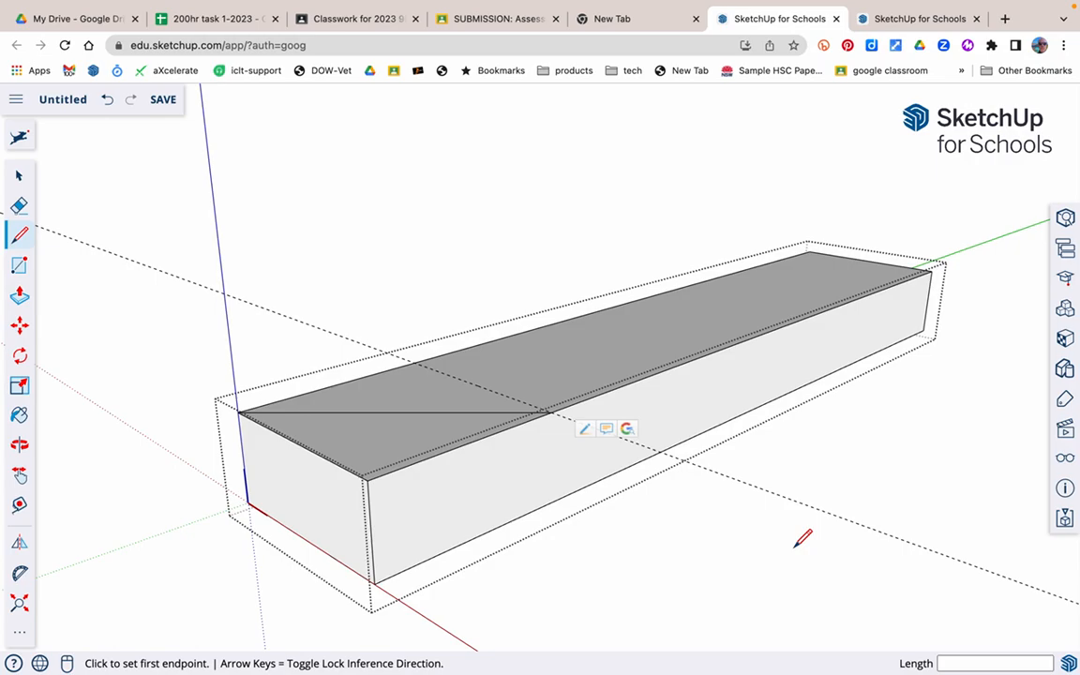
pyautogui.press('t')
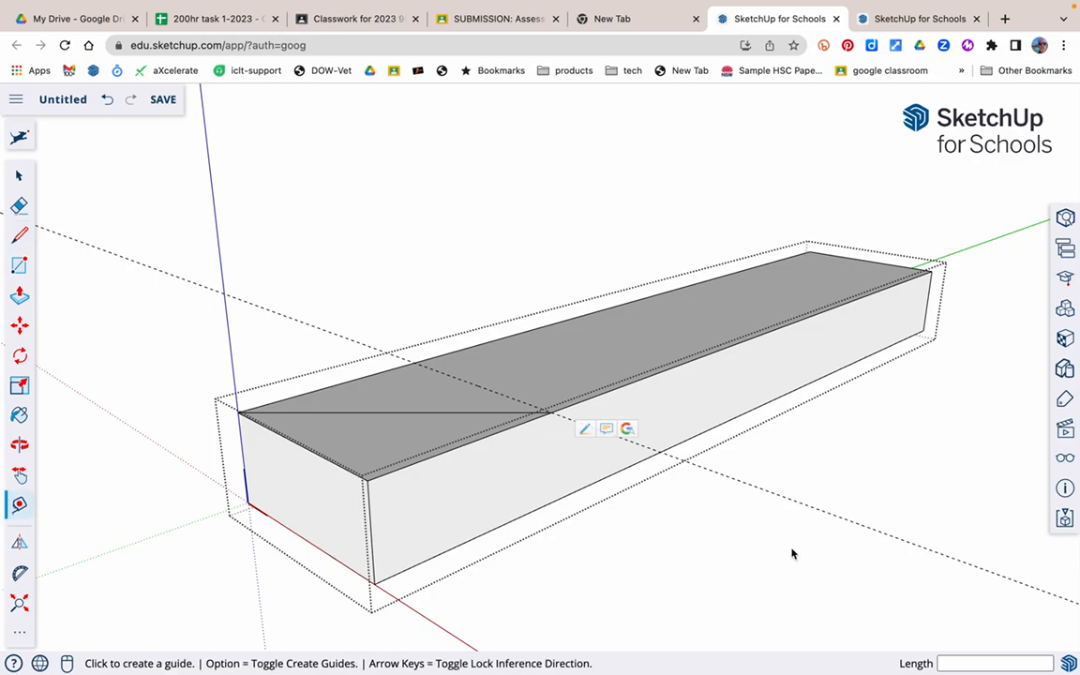
pyautogui.click(650, 375)
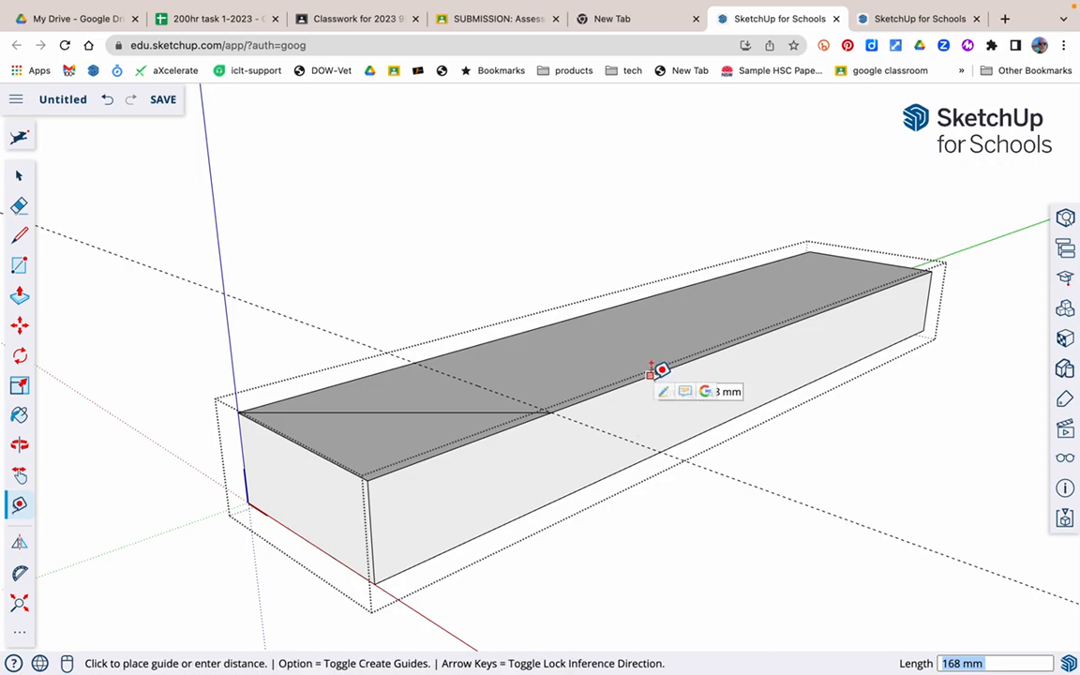
pyautogui.click(377, 517)
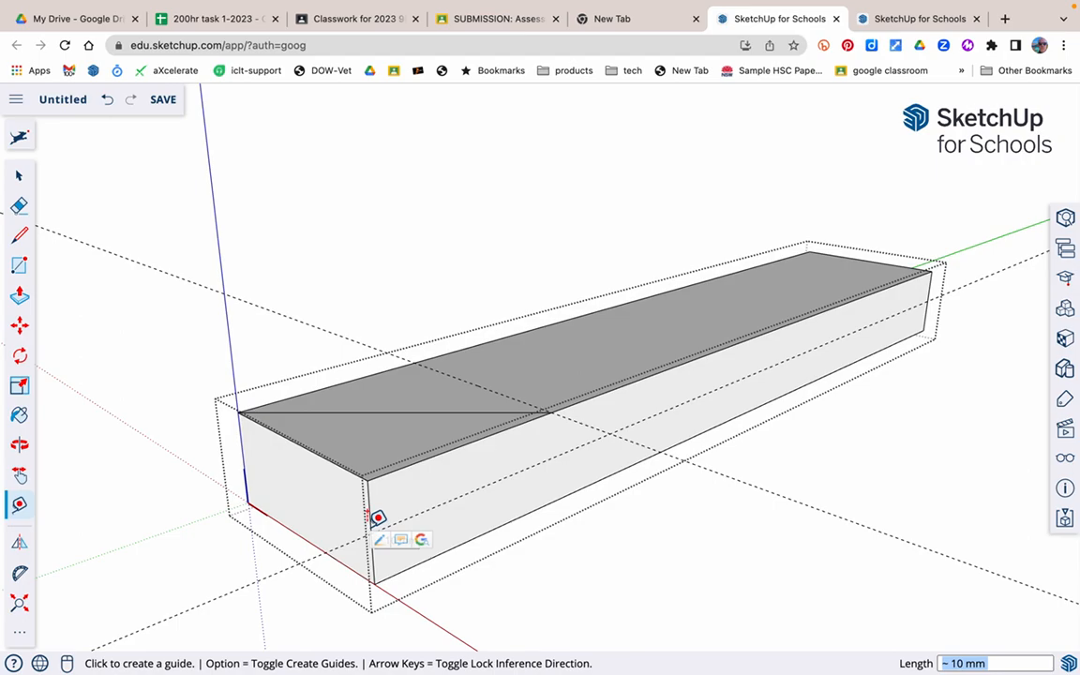
# Step: Push/Pull the triangular end of the top face down about 10 mm to the mid-thickness guide
pyautogui.press('p')
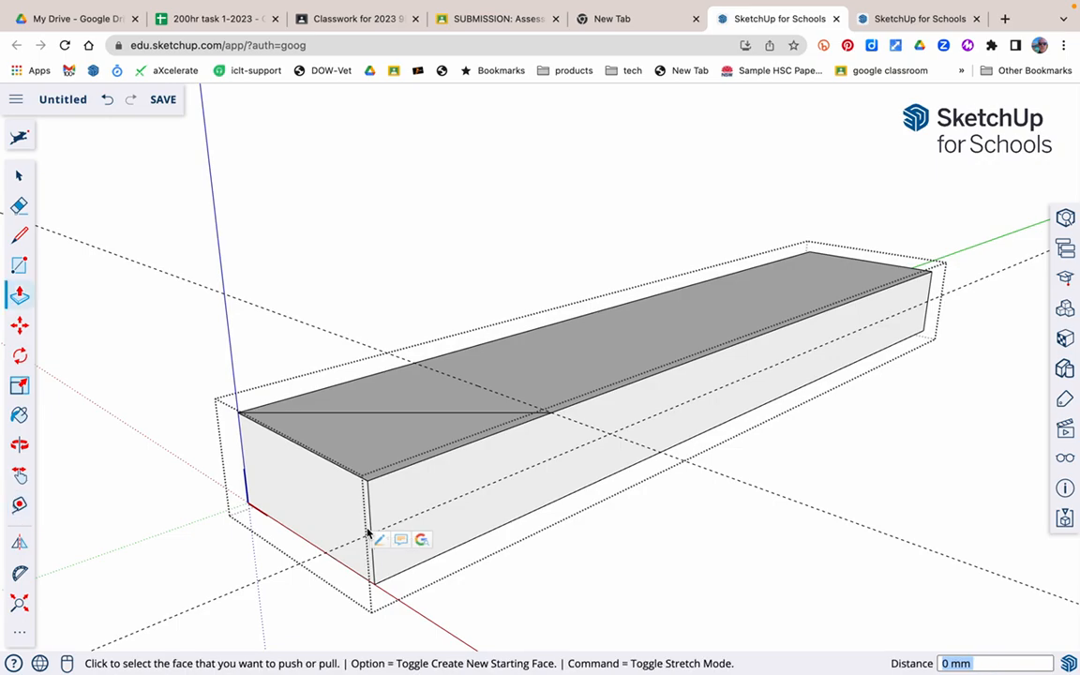
pyautogui.click(401, 458)
pyautogui.click(369, 545)
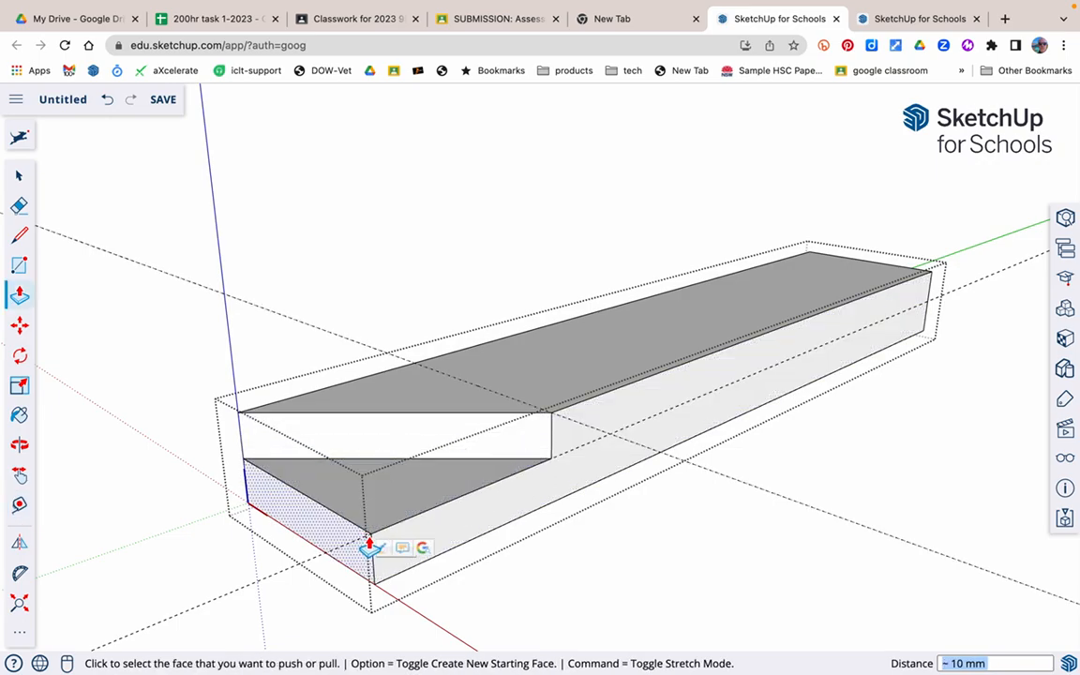
# Step: Close the side component and mirror the copied side along the red axis so its diagonal cut faces the opposite way
pyautogui.press('space')
pyautogui.scroll(-6, 405, 381)
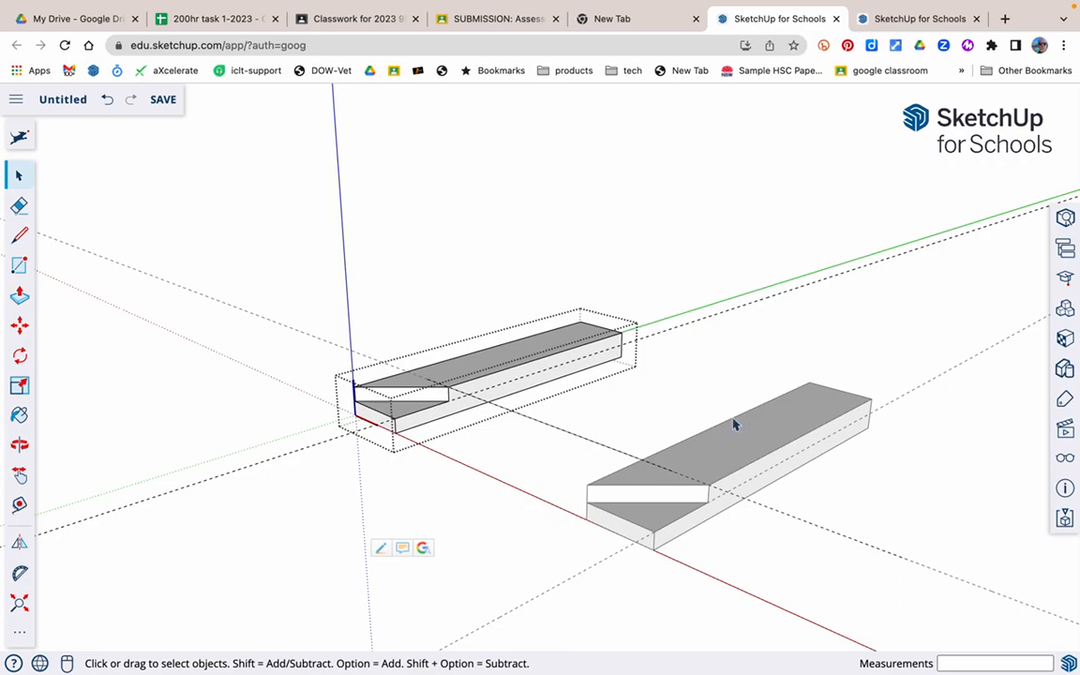
pyautogui.click(738, 350)
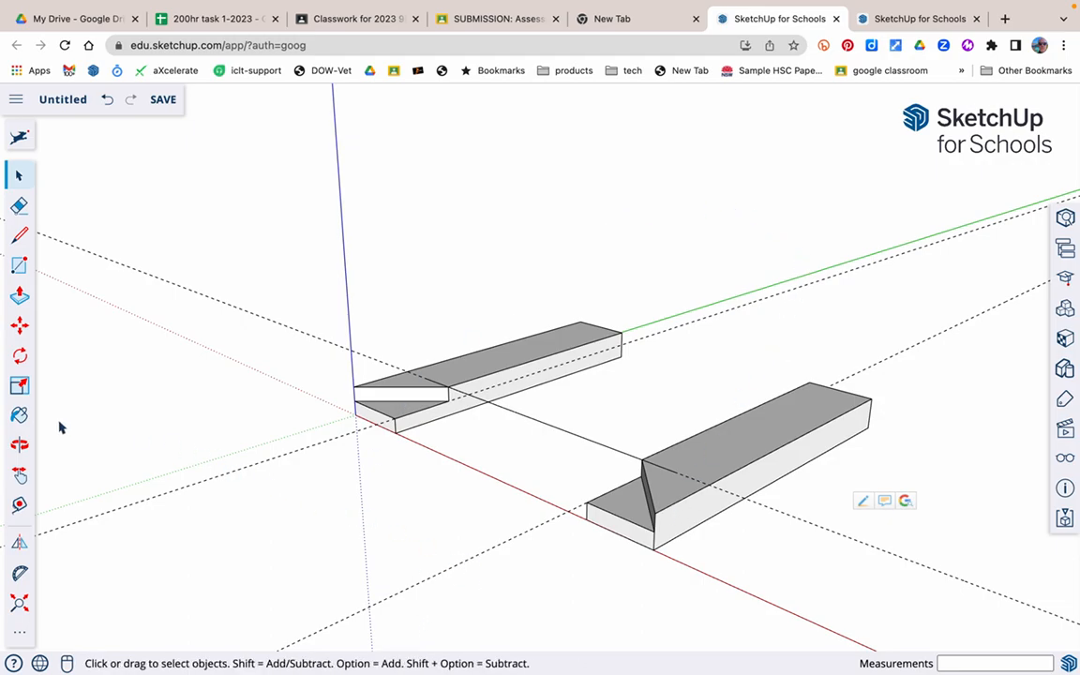
# Step: Paint the side at the origin bright green and the mirrored side red
pyautogui.click(19, 415)
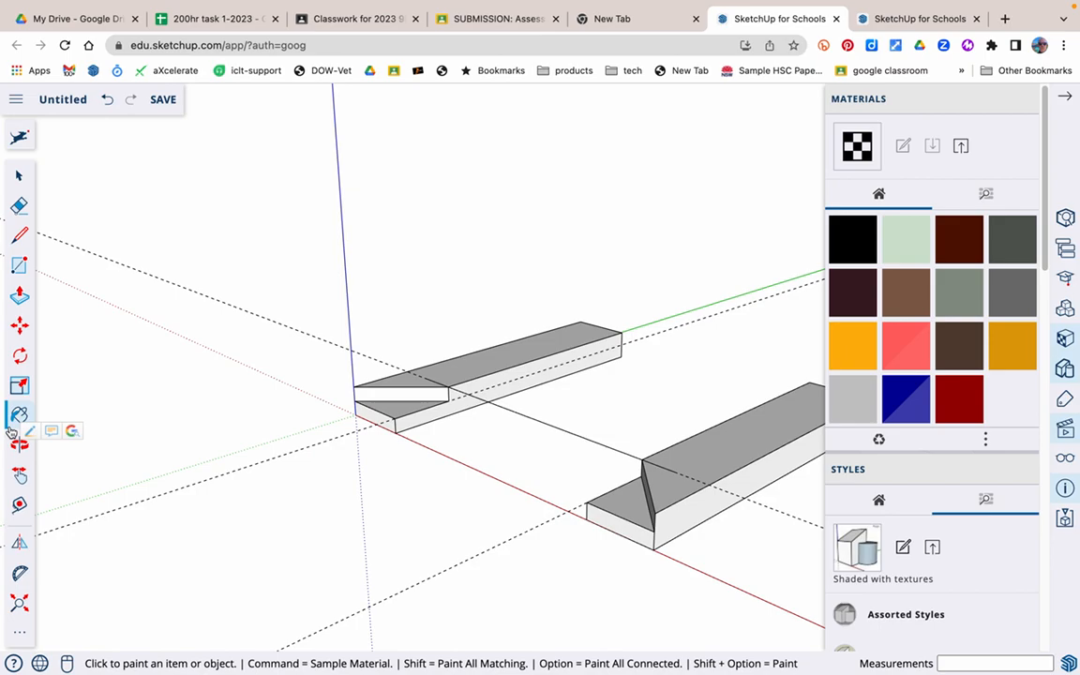
pyautogui.click(987, 195)
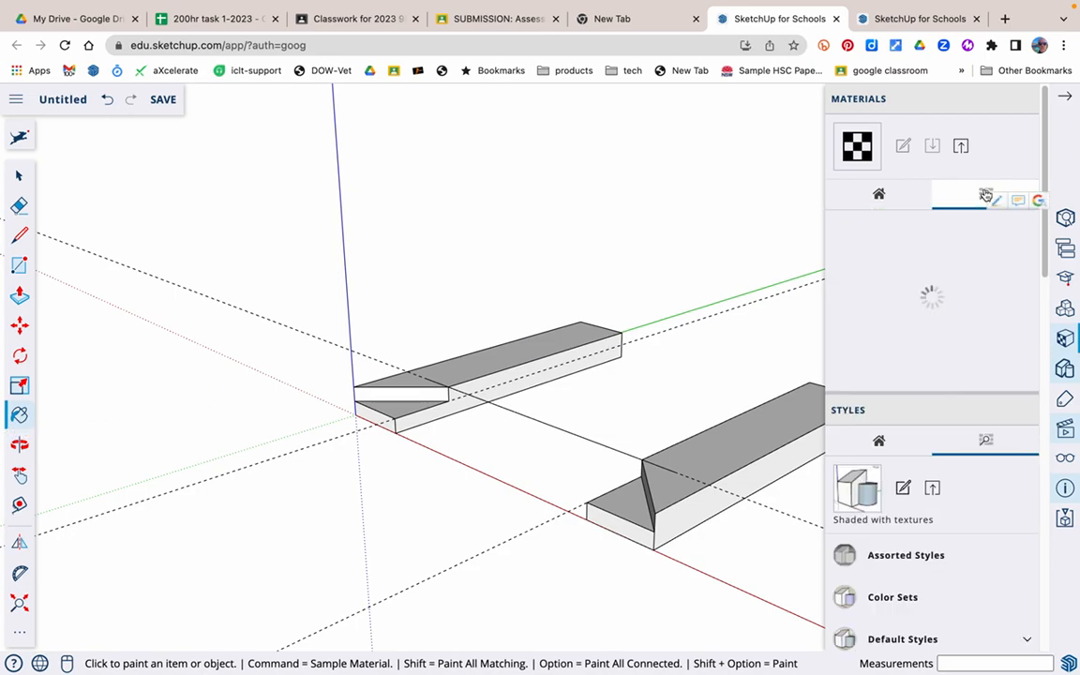
pyautogui.click(849, 405)
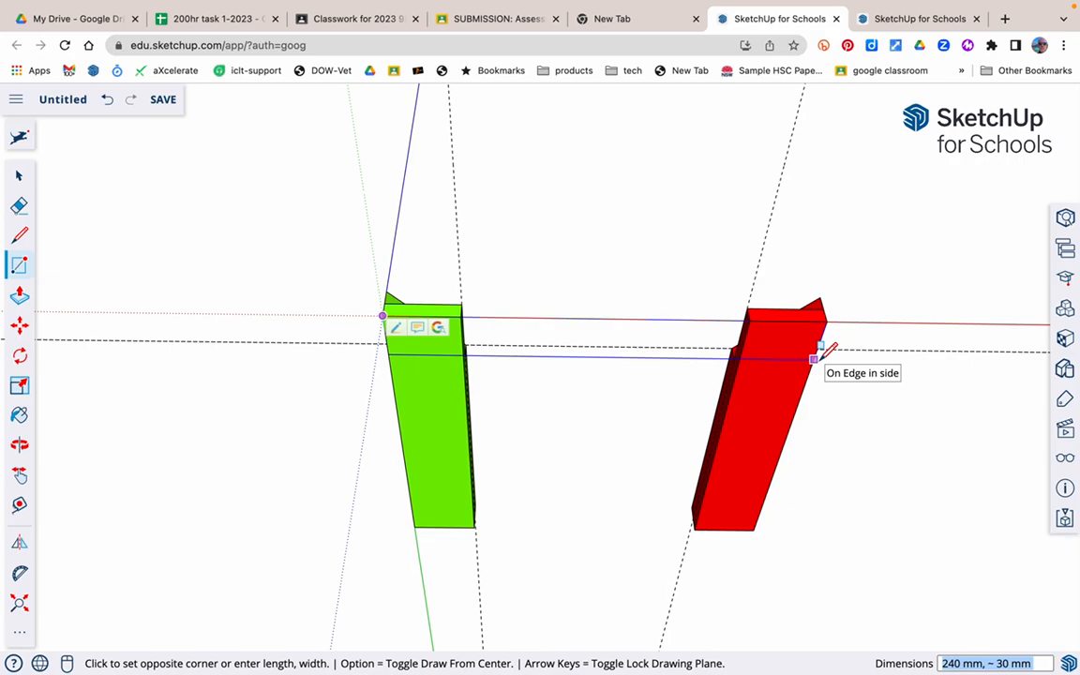
# Step: Draw a 240 mm long rectangle across the notched ends of both sides, reaching the cross guide, and Push/Pull it 19 mm thick
pyautogui.write('24')
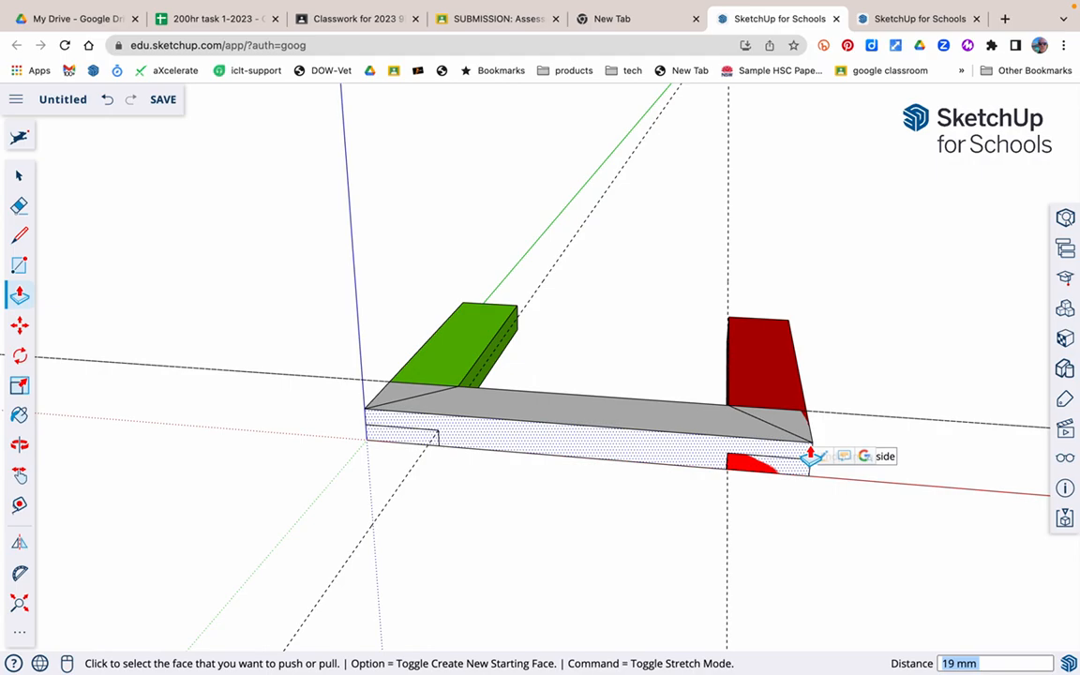
pyautogui.click(812, 456)
# Step: Make the whole cross board, with all its faces and edges, into a component
pyautogui.press('space')
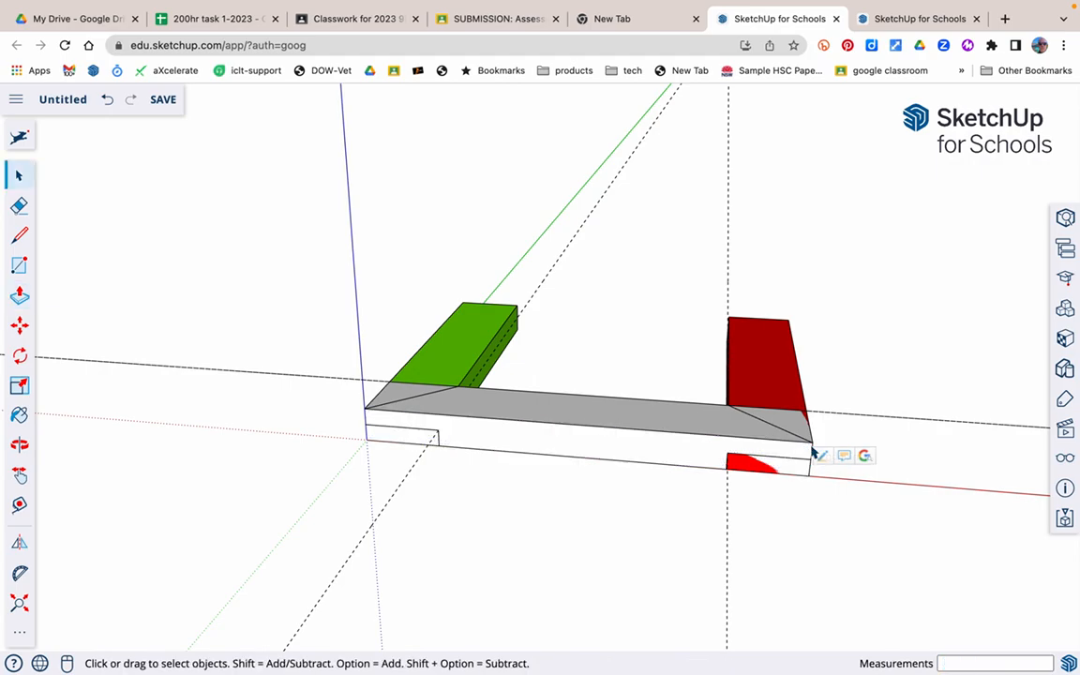
pyautogui.tripleClick(590, 449)
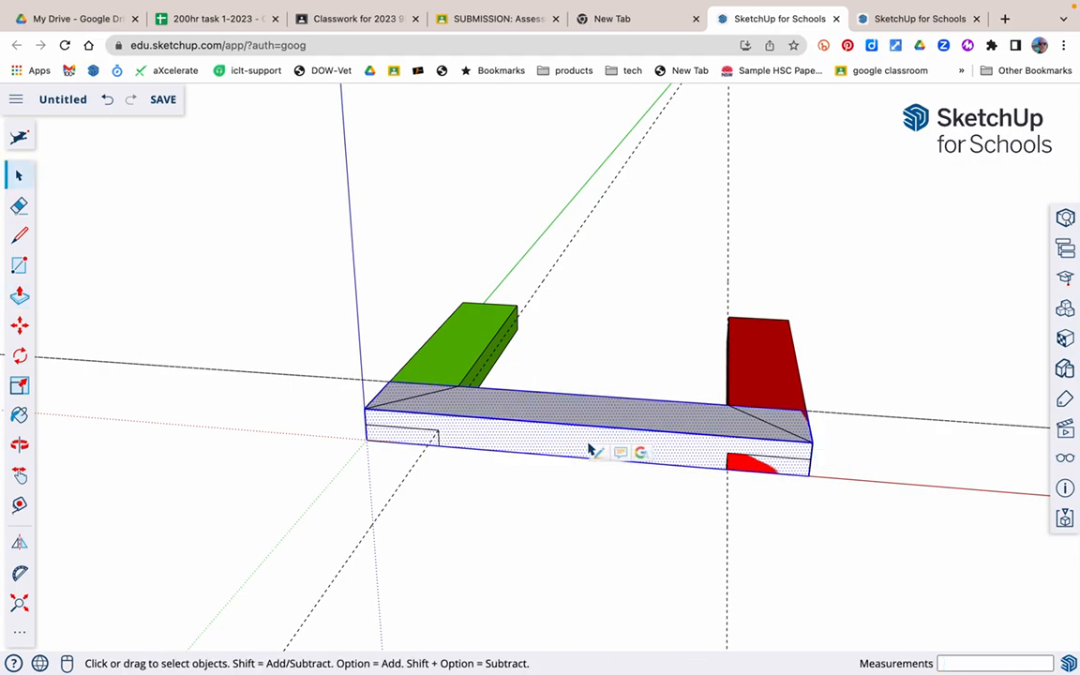
pyautogui.moveTo(589, 449); pyautogui.dragTo(755, 448, button='middle')
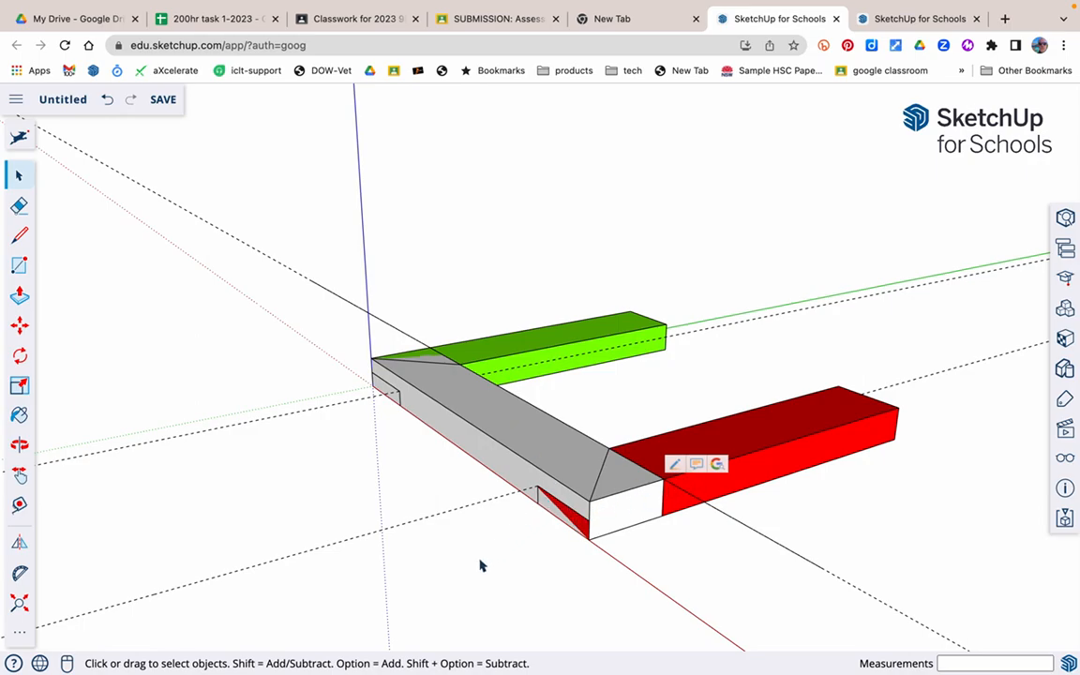
# Step: Edit the cross board and Push/Pull its triangular corner at the red side 19 mm down to cut it away
pyautogui.press('p')
pyautogui.click(608, 489)
pyautogui.click(608, 545)
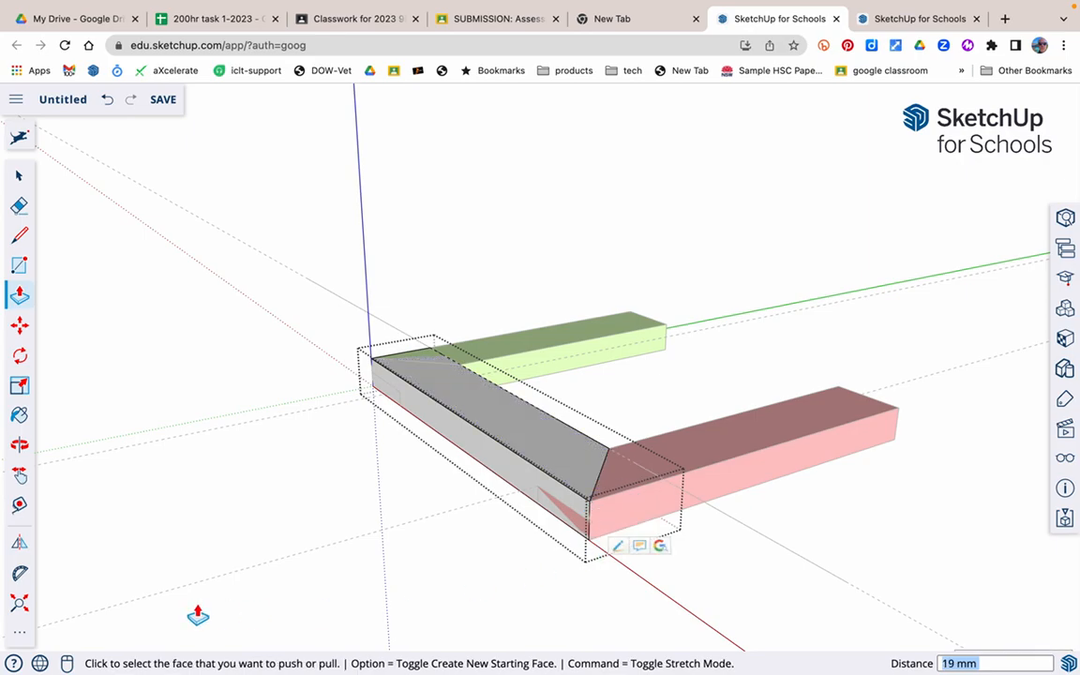
# Step: Draw a diagonal line on the cross board's top face at the green side, from the inner edge to the outer corner above the origin
pyautogui.moveTo(229, 476); pyautogui.dragTo(811, 569, button='middle')
pyautogui.press('l')
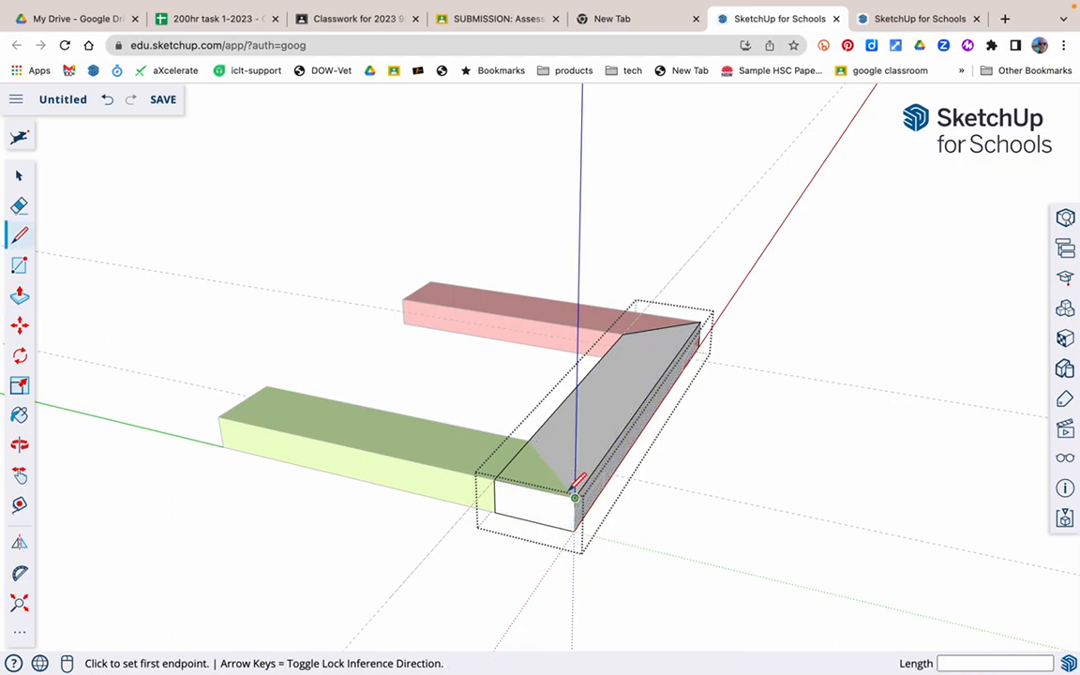
pyautogui.click(529, 441)
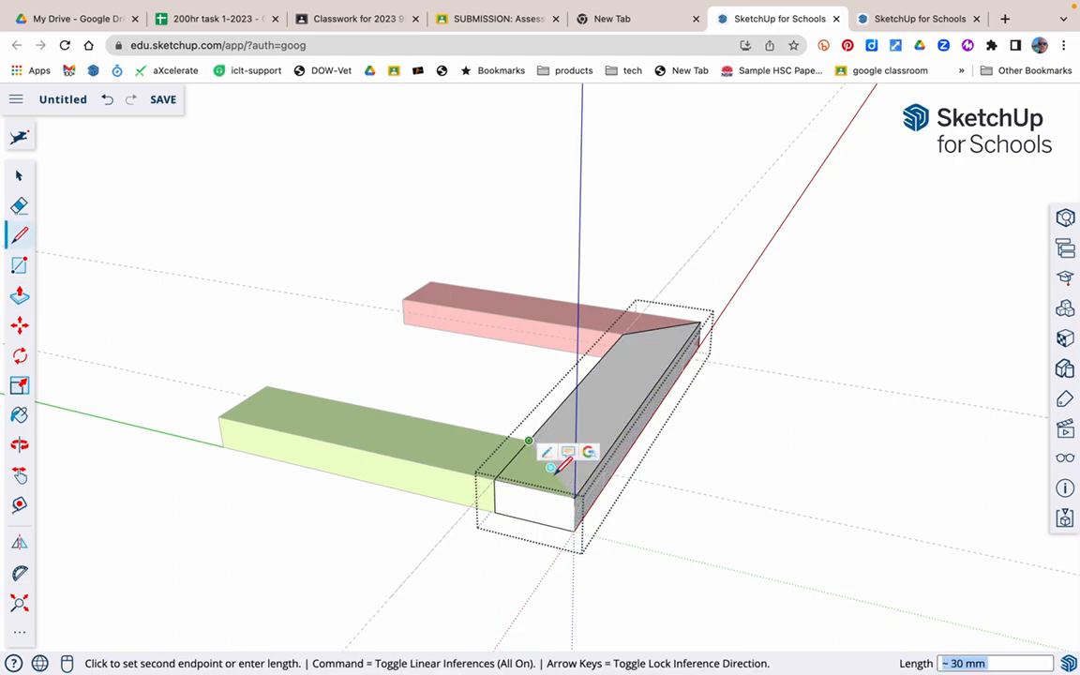
pyautogui.click(574, 495)
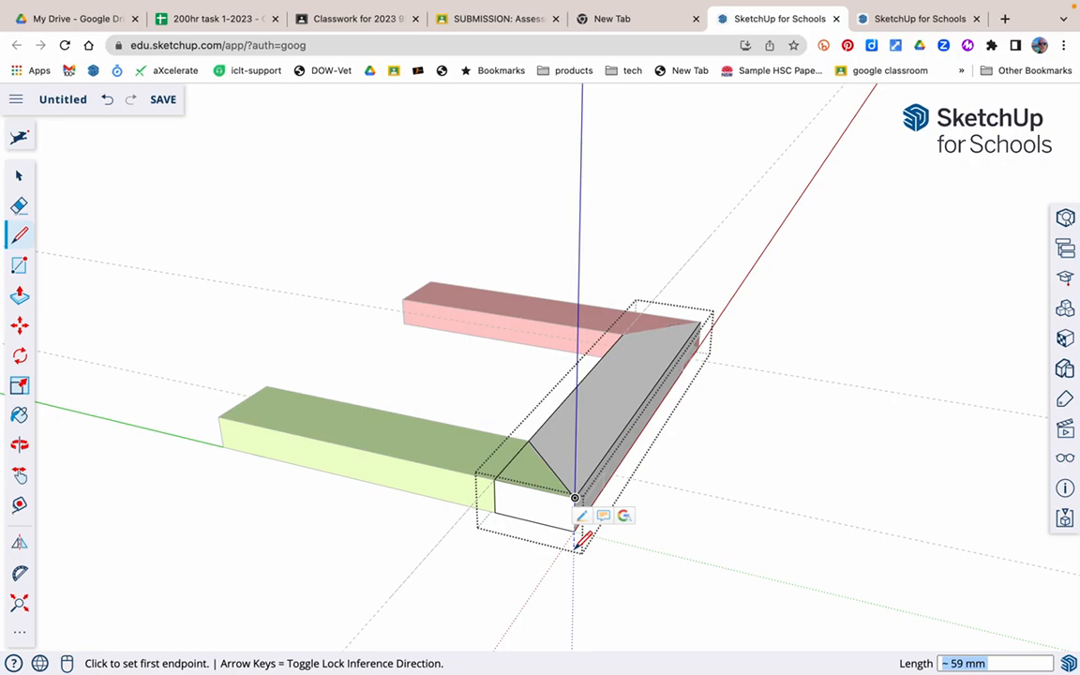
# Step: Push/Pull the triangular corner at the green side 19 mm down to cut it away
pyautogui.press('p')
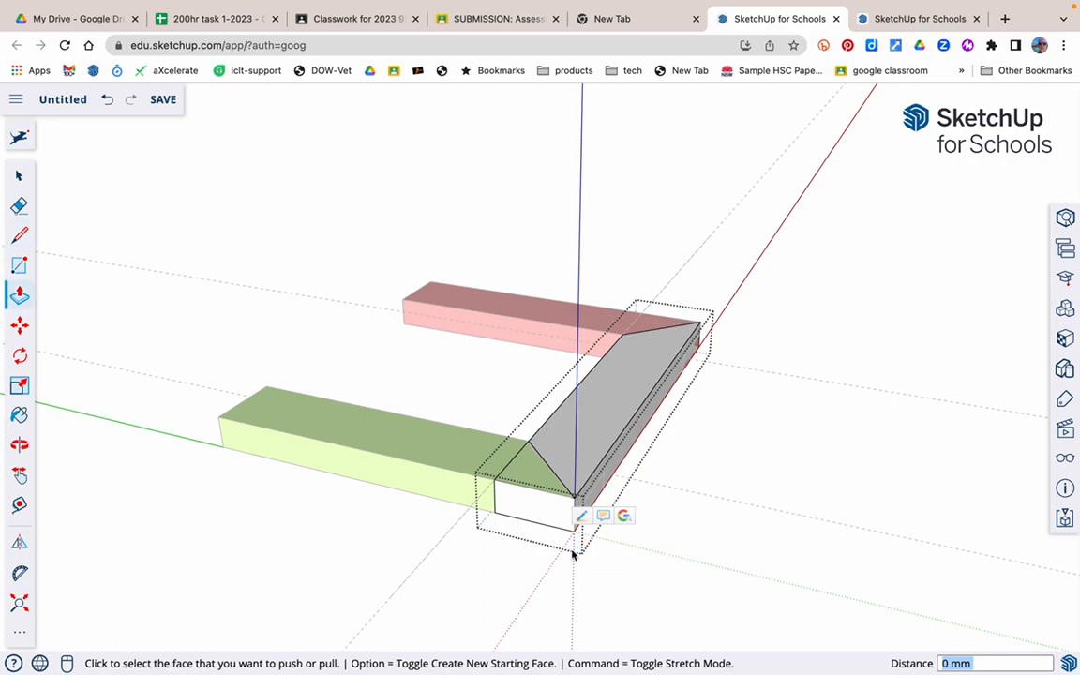
pyautogui.click(547, 488)
pyautogui.click(550, 527)
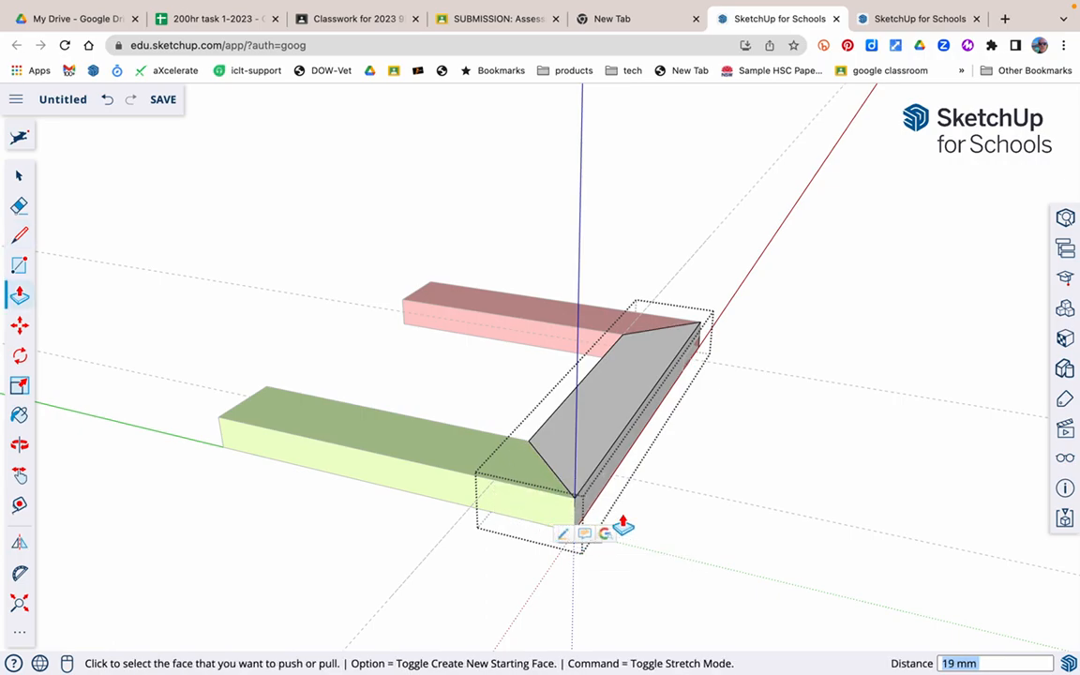
# Step: Examine the cross board by hiding and restoring the rest of the model in component edit, and look at its underside
pyautogui.click(1066, 458)
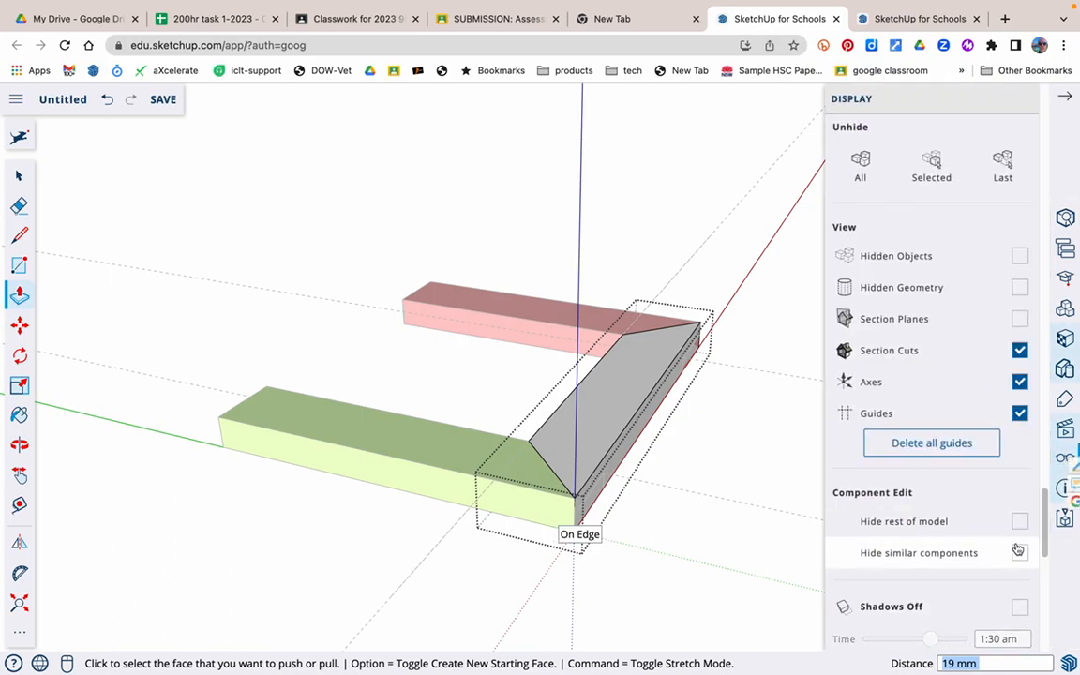
pyautogui.click(1022, 522)
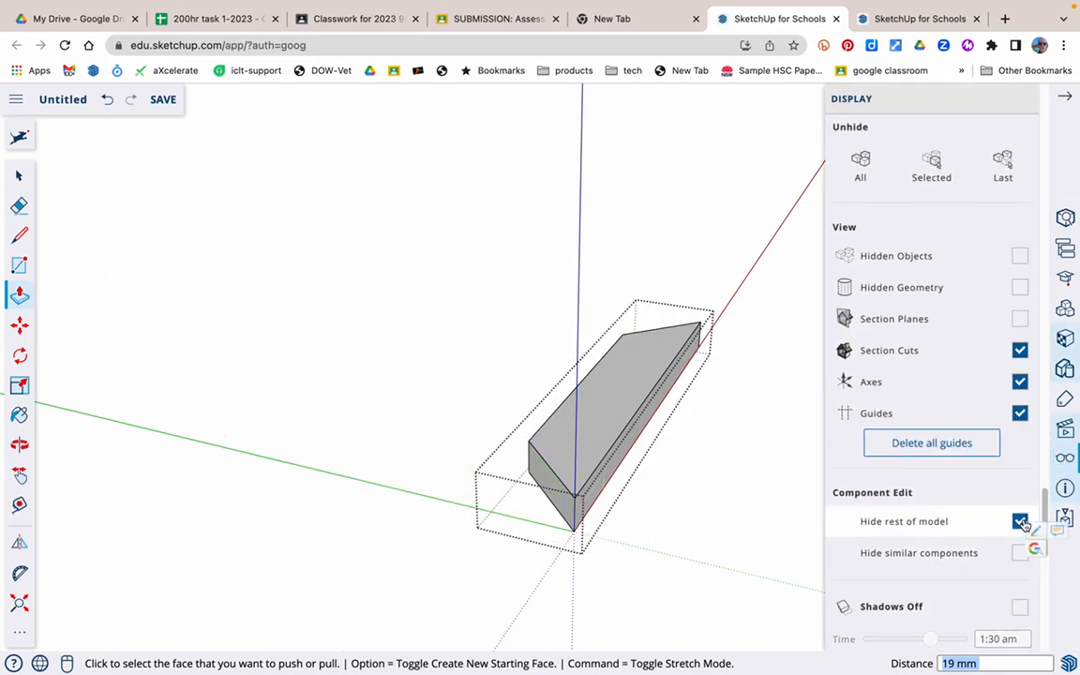
pyautogui.click(1021, 522)
pyautogui.moveTo(562, 394); pyautogui.dragTo(492, 326, button='middle')
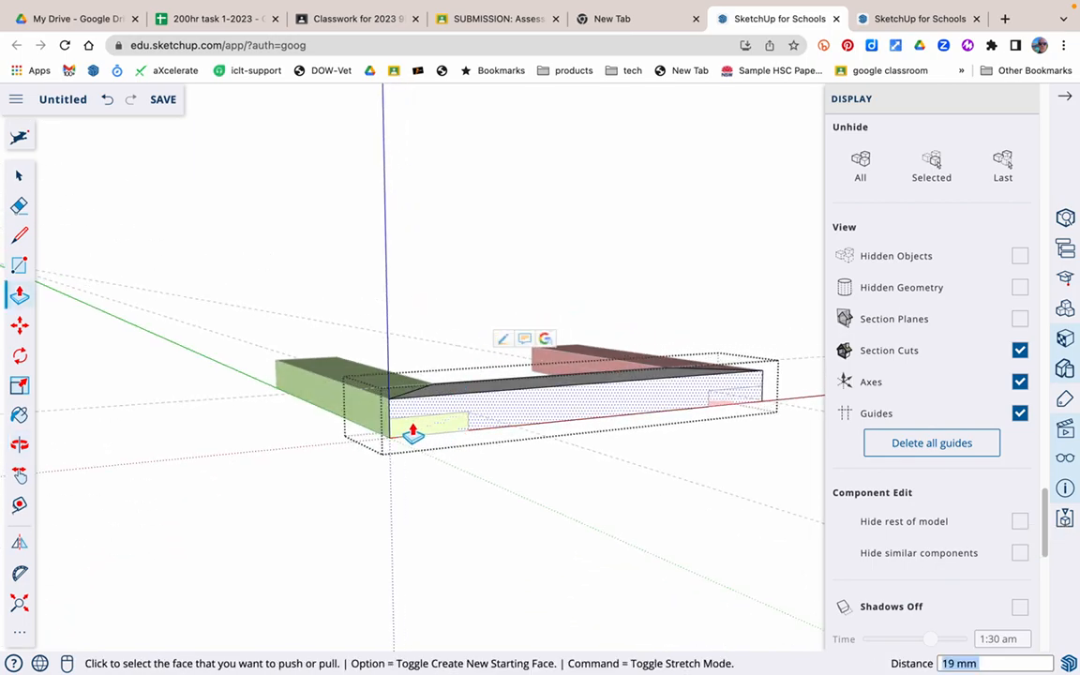
pyautogui.moveTo(485, 501); pyautogui.dragTo(481, 351, button='middle')
pyautogui.moveTo(480, 352); pyautogui.dragTo(480, 152)
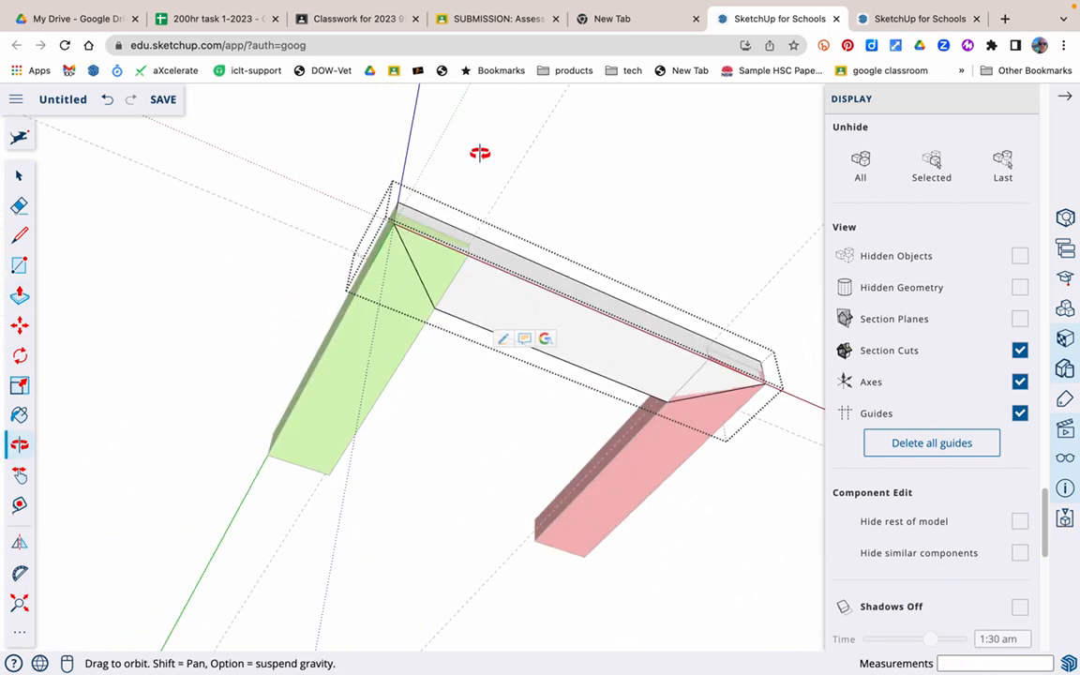
# Step: Push/Pull the triangular face on the cross board's underside at the green side about 9 mm up to form the half-lap
pyautogui.press('p')
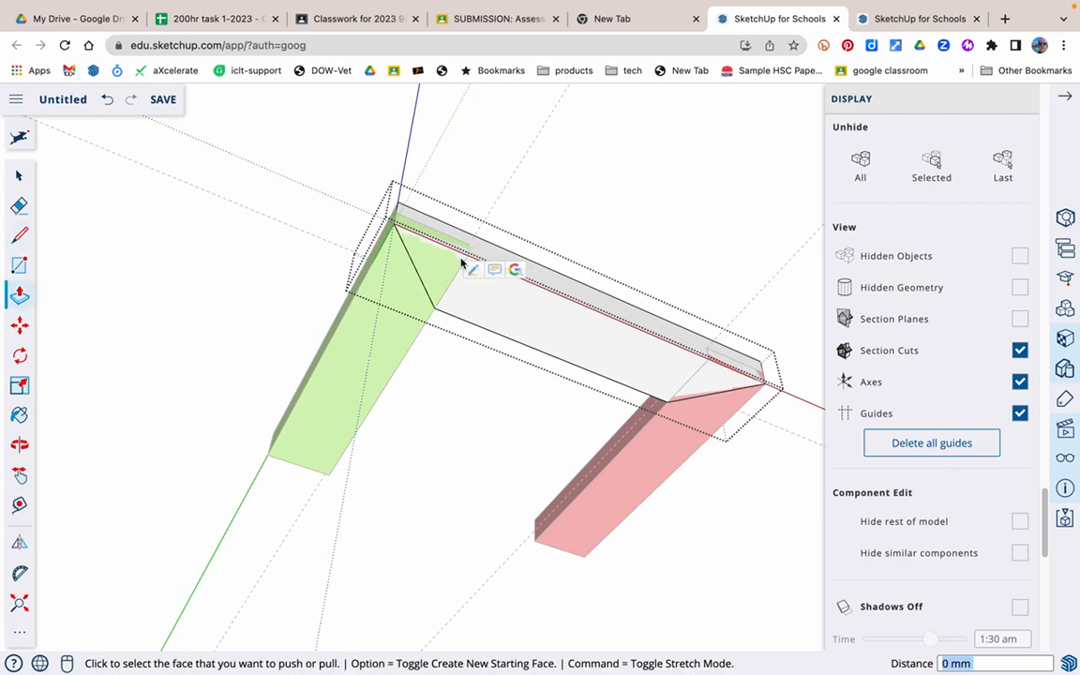
pyautogui.click(441, 270)
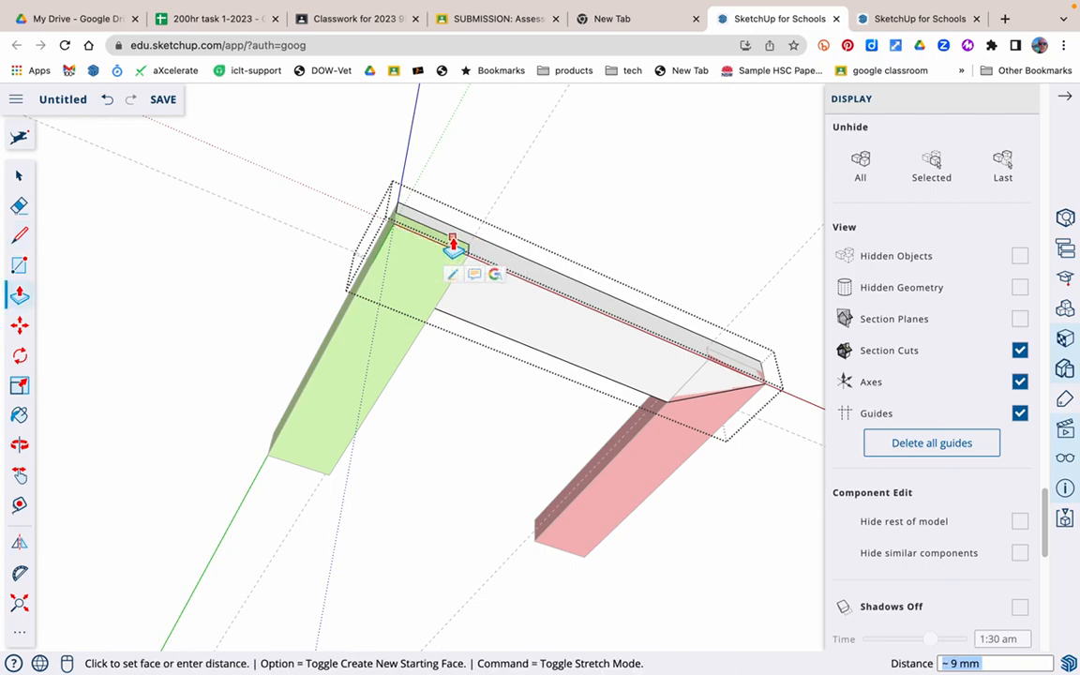
pyautogui.click(453, 245)
# Step: Draw a 42 mm line across the cross board's underside at the red side and Push/Pull the outer triangle about 9 mm up
pyautogui.press('l')
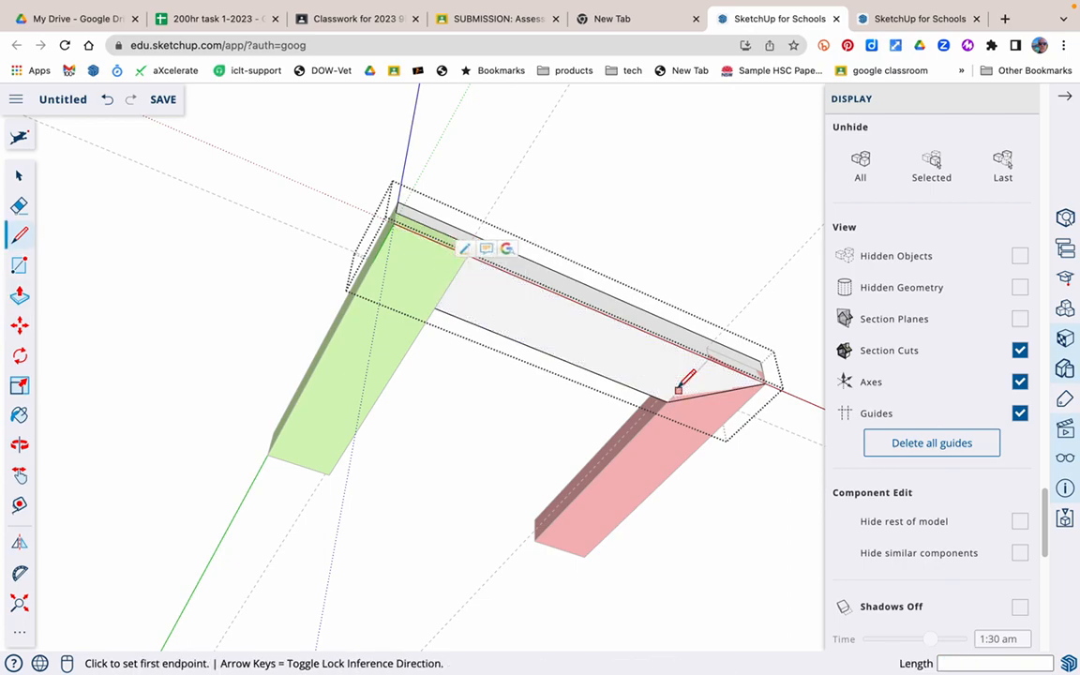
pyautogui.click(667, 402)
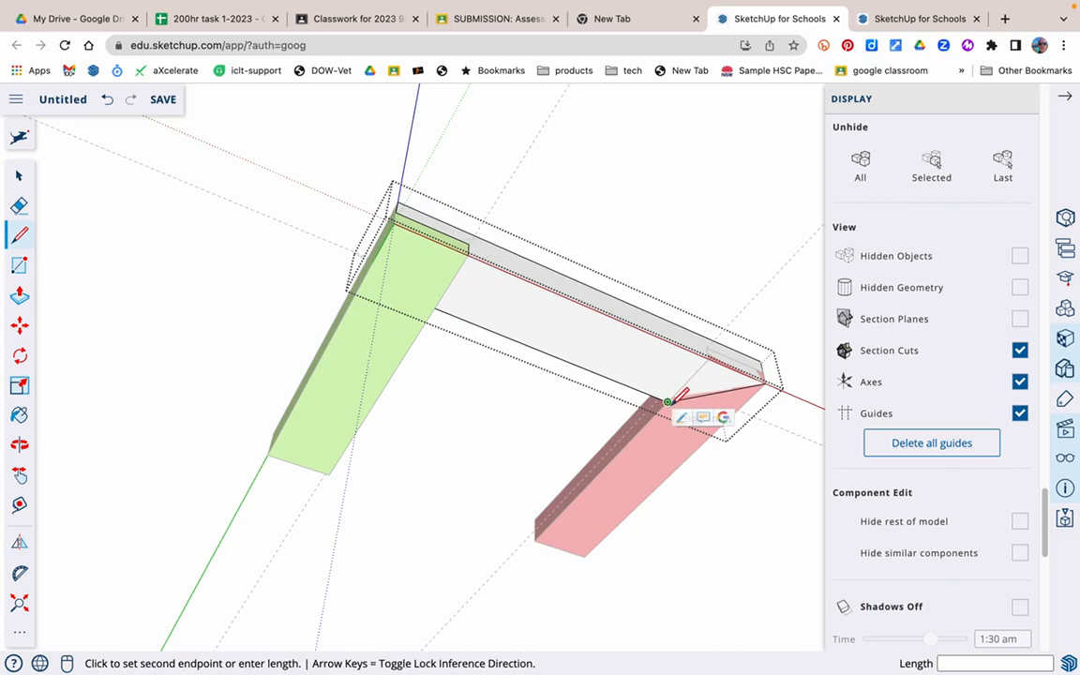
pyautogui.click(764, 381)
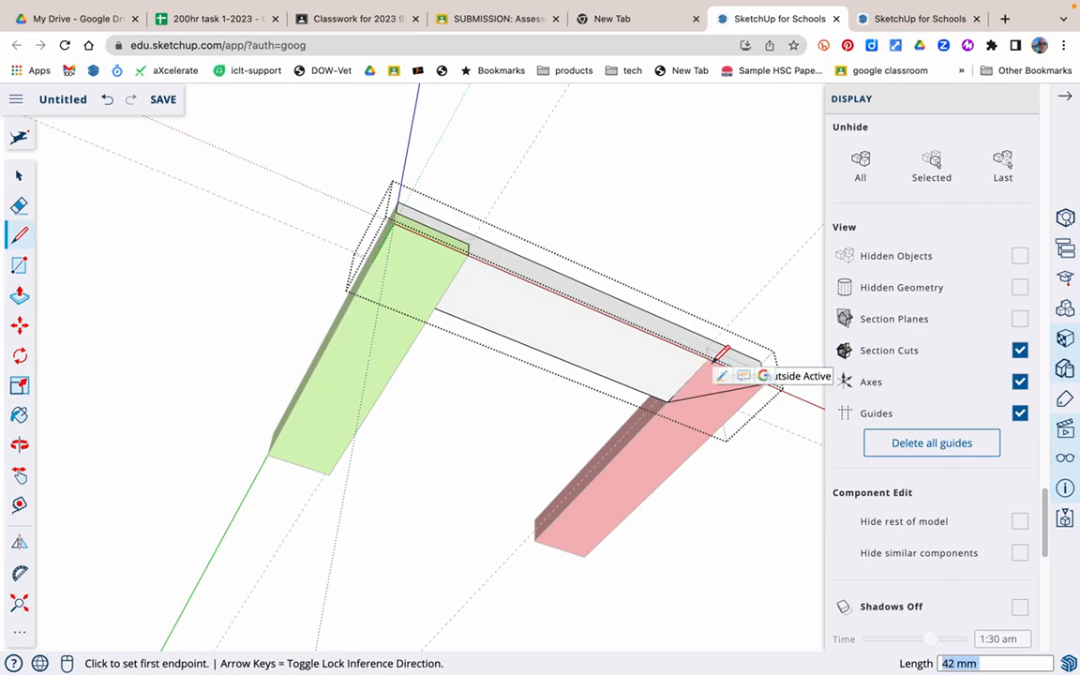
pyautogui.press('p')
pyautogui.click(714, 379)
pyautogui.click(715, 368)
pyautogui.moveTo(450, 319); pyautogui.dragTo(389, 649, button='middle')
pyautogui.moveTo(533, 300); pyautogui.dragTo(467, 315, button='middle')
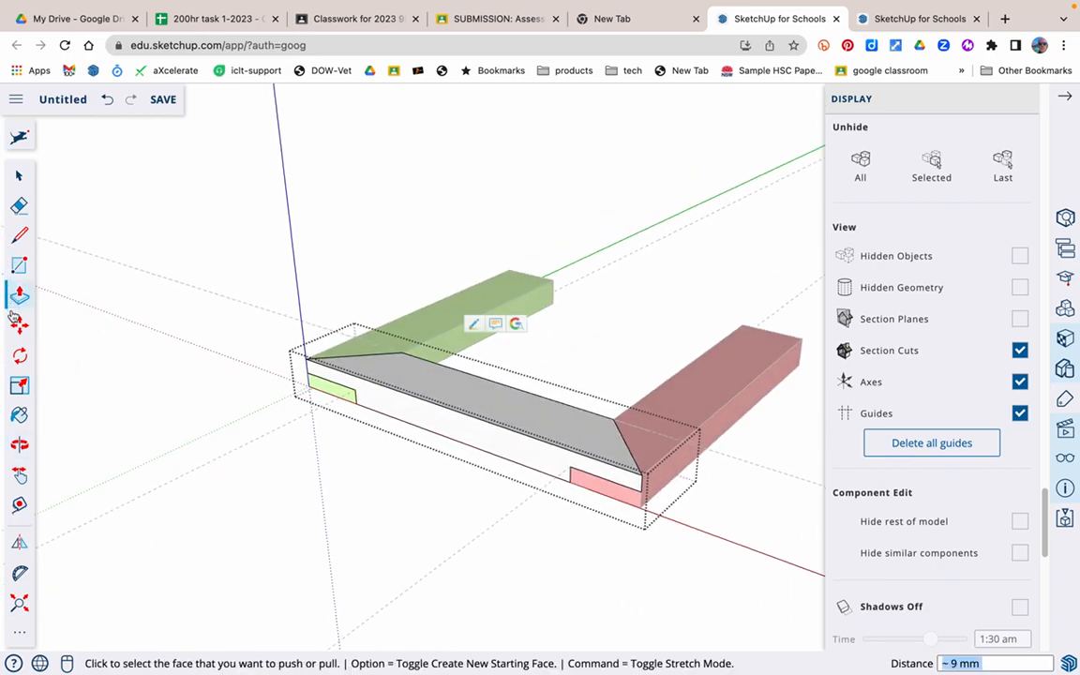
# Step: Paint the cross board's top face cyan, and after closing its component edit, paint the whole board the same cyan
pyautogui.click(18, 415)
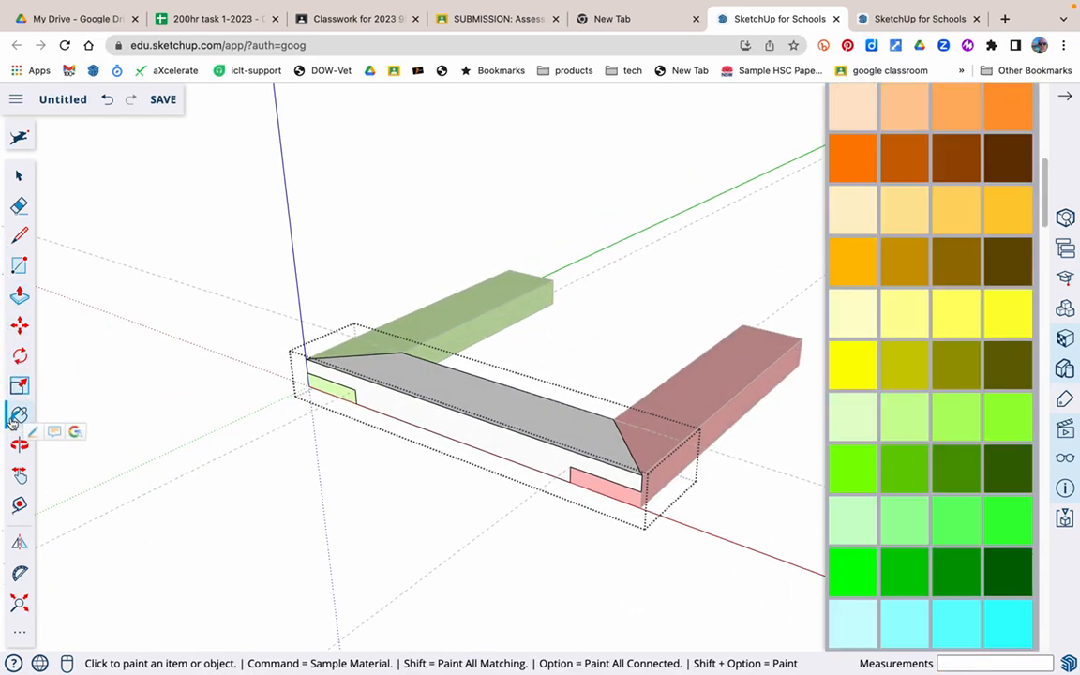
pyautogui.scroll(-3, 924, 514)
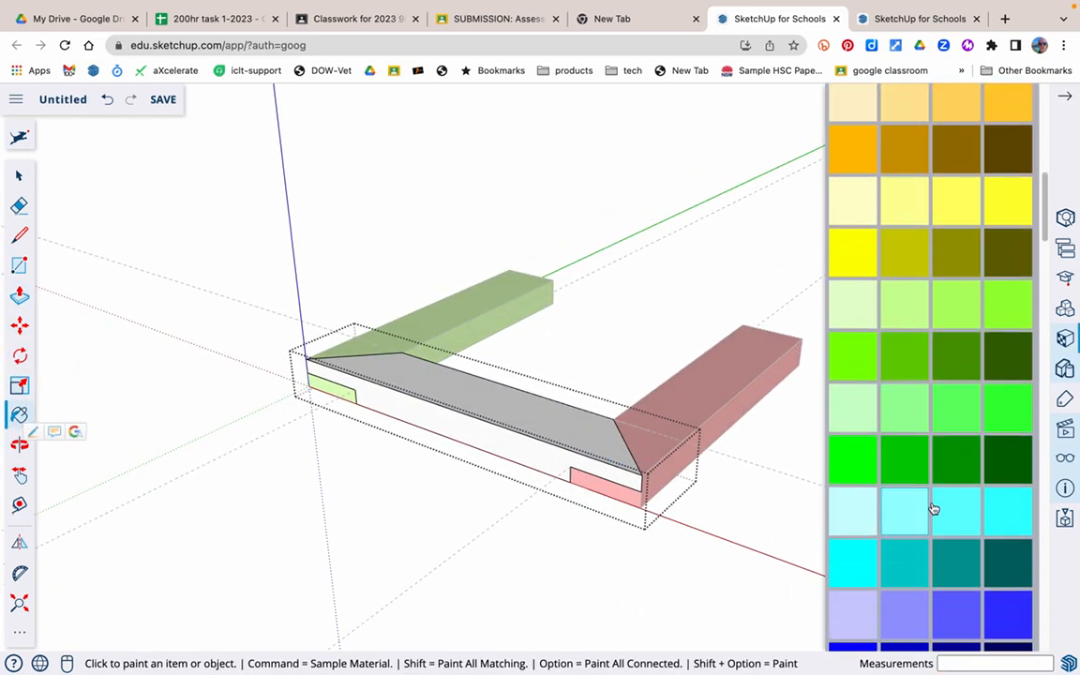
pyautogui.click(846, 577)
pyautogui.click(567, 424)
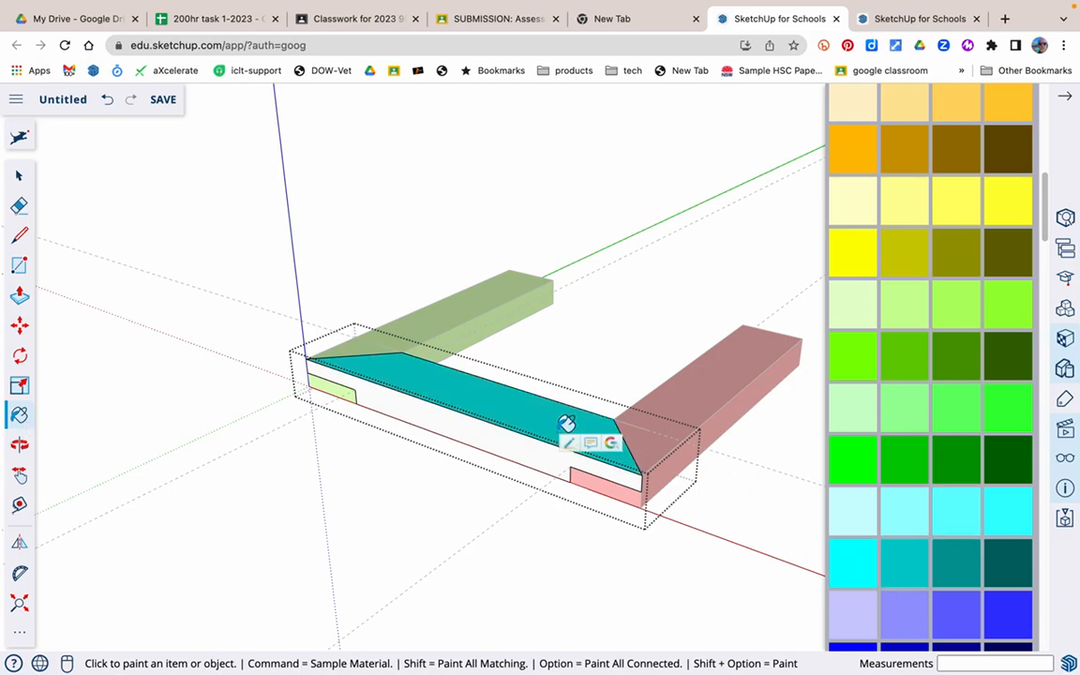
pyautogui.press('space')
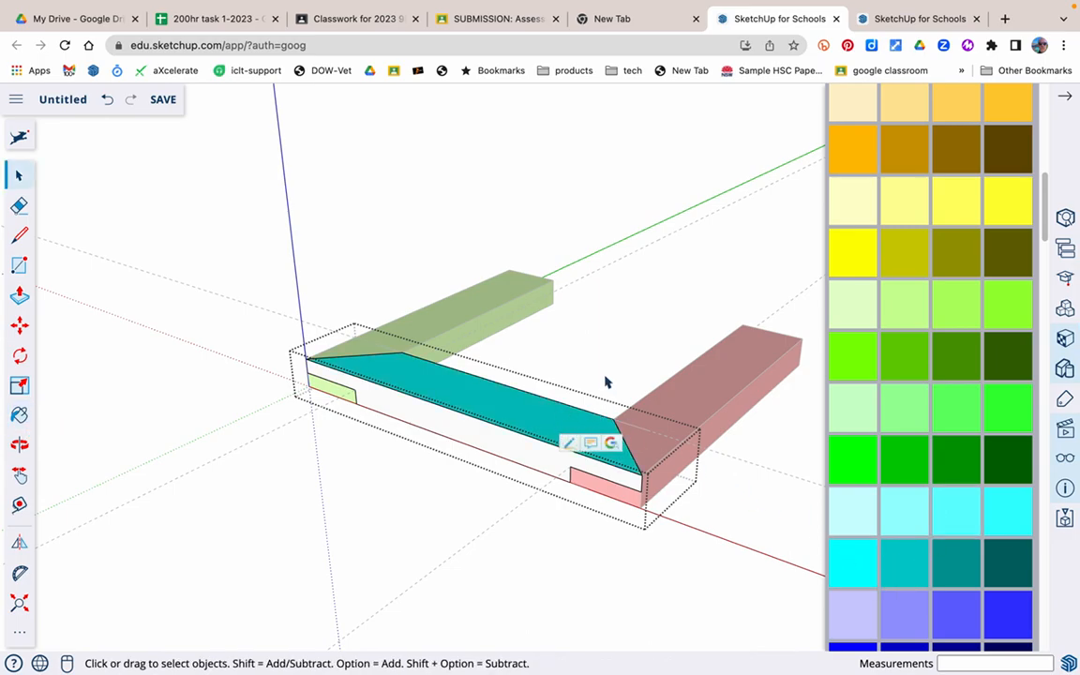
pyautogui.click(597, 381)
pyautogui.click(851, 563)
pyautogui.click(462, 435)
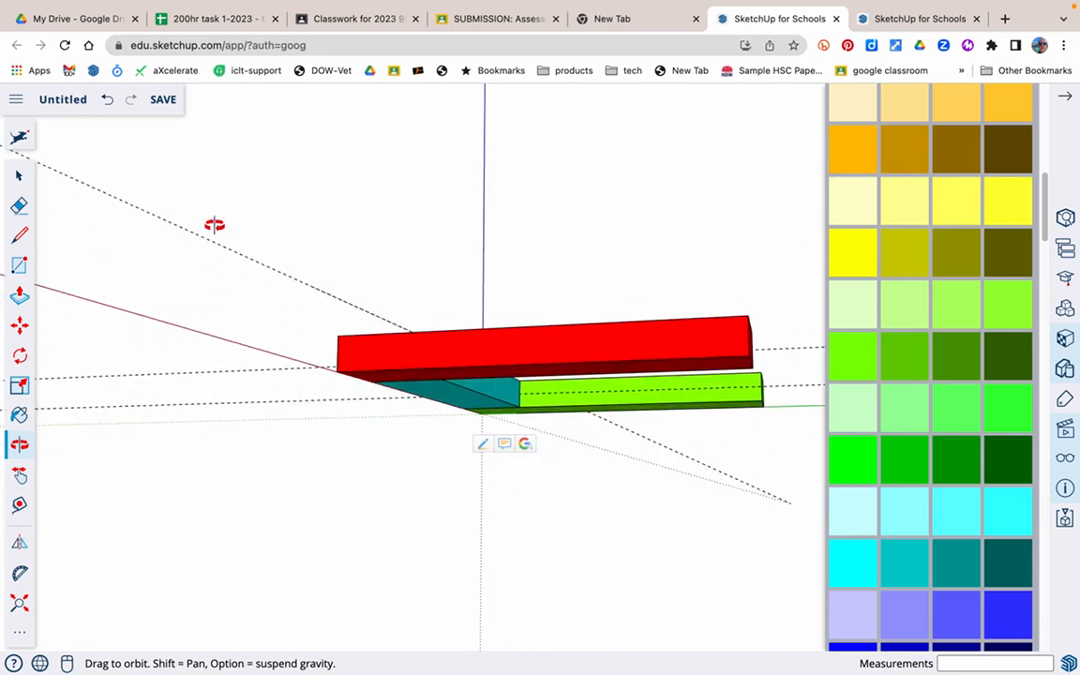